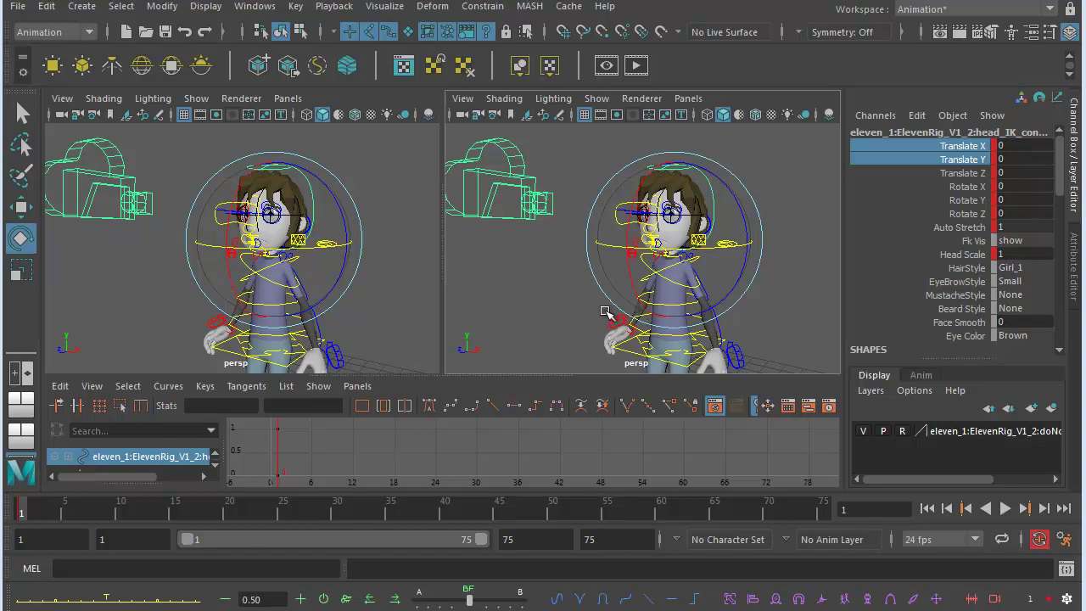
Step: Delete the existing camera beside the character from the scene
{"action": "left_click_drag", "start_coordinate": [604, 292], "coordinate": [637, 254], "text": "alt"}
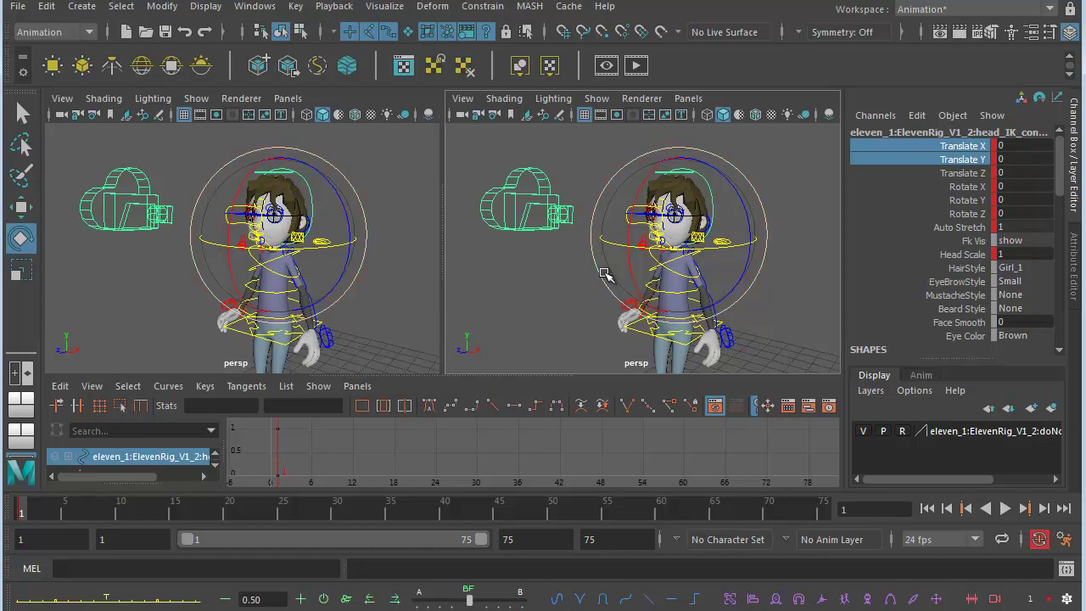
{"action": "left_click_drag", "start_coordinate": [604, 273], "coordinate": [577, 183], "text": "alt"}
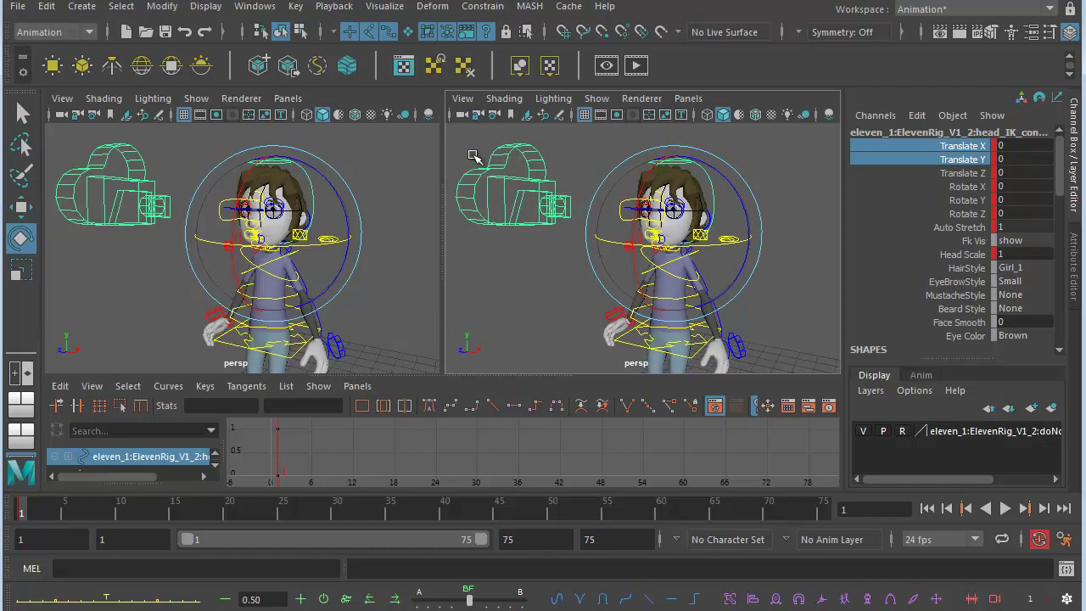
{"action": "left_click", "coordinate": [540, 212]}
{"action": "key", "text": "Delete"}
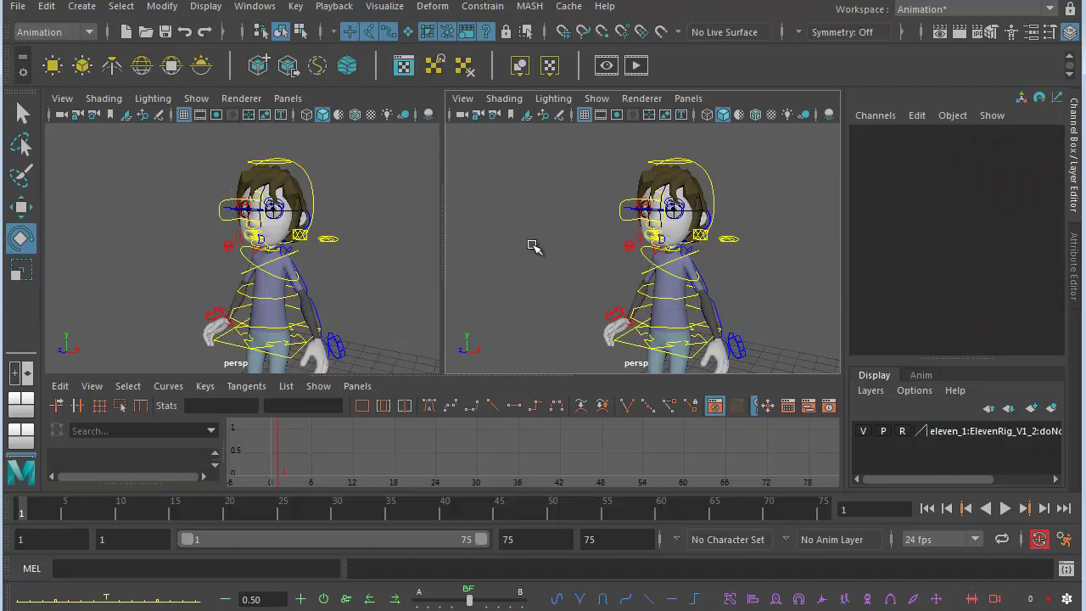
Step: Select the head control and frame the whole character in the perspective view
{"action": "left_click_drag", "start_coordinate": [568, 269], "coordinate": [702, 150], "text": "alt"}
{"action": "left_click", "coordinate": [685, 156]}
{"action": "key", "text": "f"}
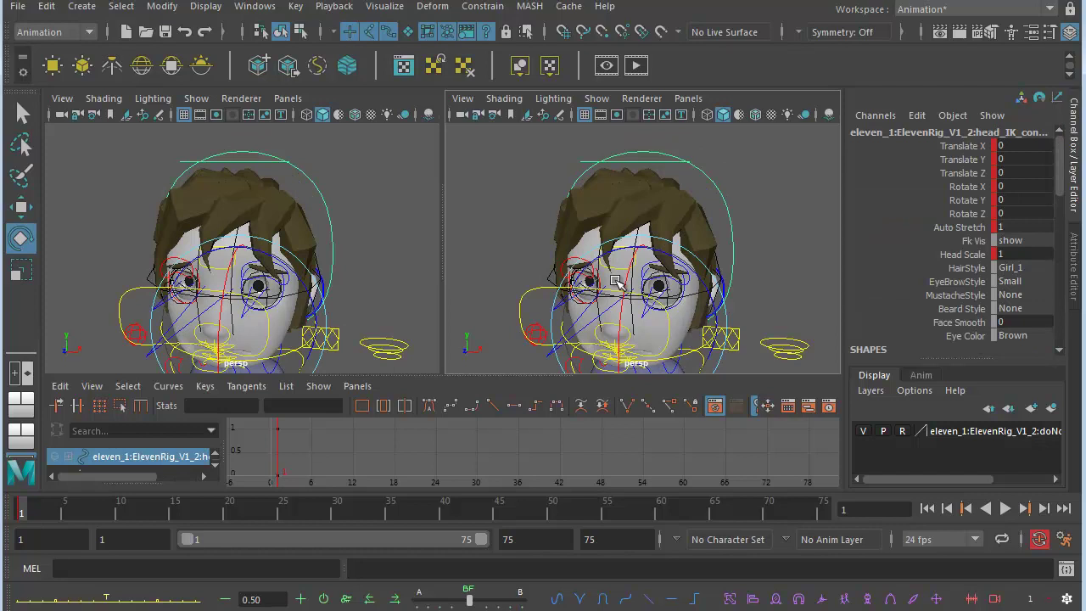
{"action": "middle_click_drag", "start_coordinate": [618, 280], "coordinate": [660, 231], "text": "alt"}
{"action": "right_click_drag", "start_coordinate": [660, 230], "coordinate": [497, 228], "text": "alt"}
{"action": "middle_click_drag", "start_coordinate": [555, 242], "coordinate": [538, 212], "text": "alt"}
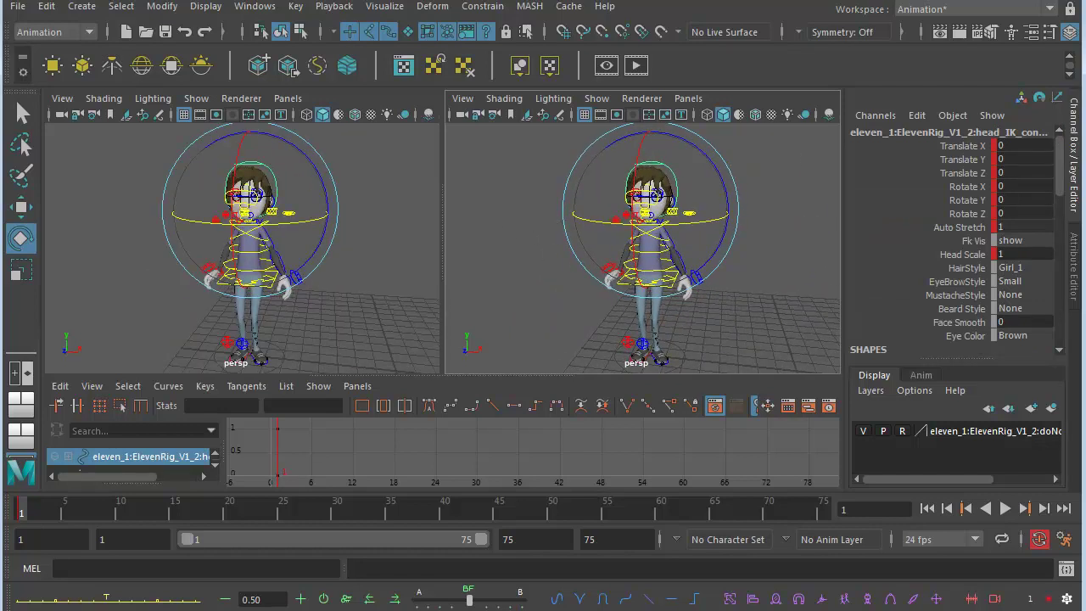
Step: Read the "Eleven Rig - How to Use It" blog post in the browser and return to Maya
{"action": "key", "text": "alt+Tab"}
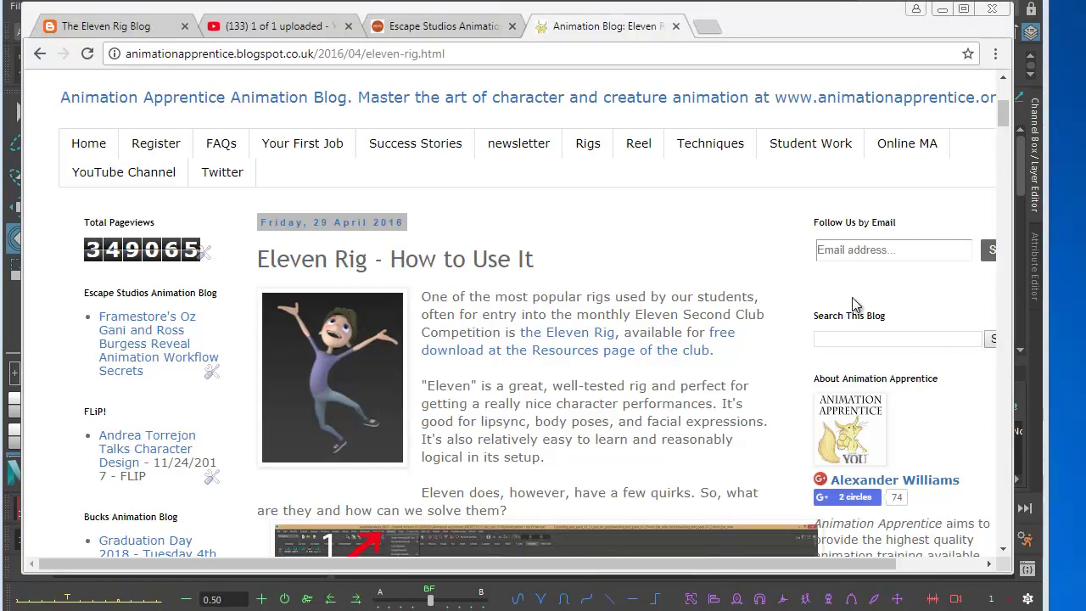
{"action": "mouse_move", "coordinate": [1007, 127]}
{"action": "left_mouse_down"}
{"action": "mouse_move", "coordinate": [1006, 95]}
{"action": "mouse_move", "coordinate": [1005, 122]}
{"action": "left_mouse_up"}
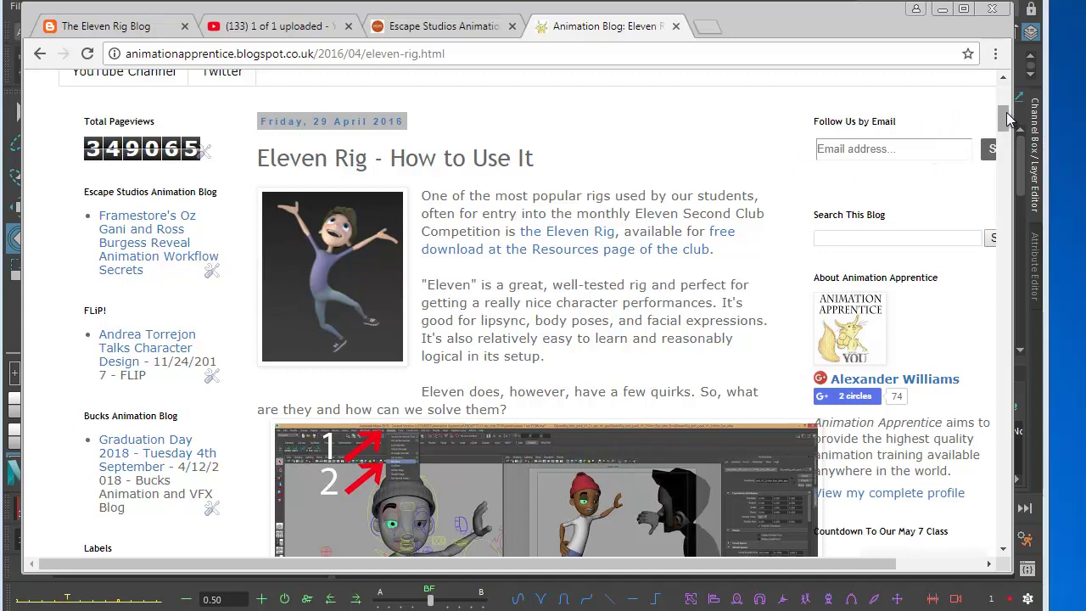
{"action": "left_click_drag", "start_coordinate": [1005, 120], "coordinate": [977, 136]}
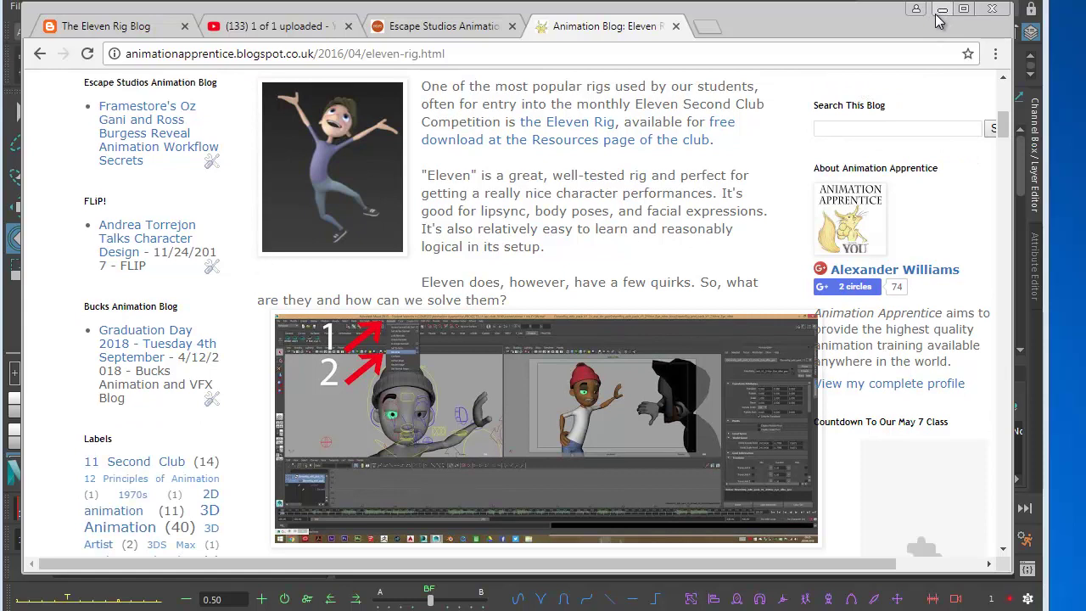
{"action": "key", "text": "alt+Tab"}
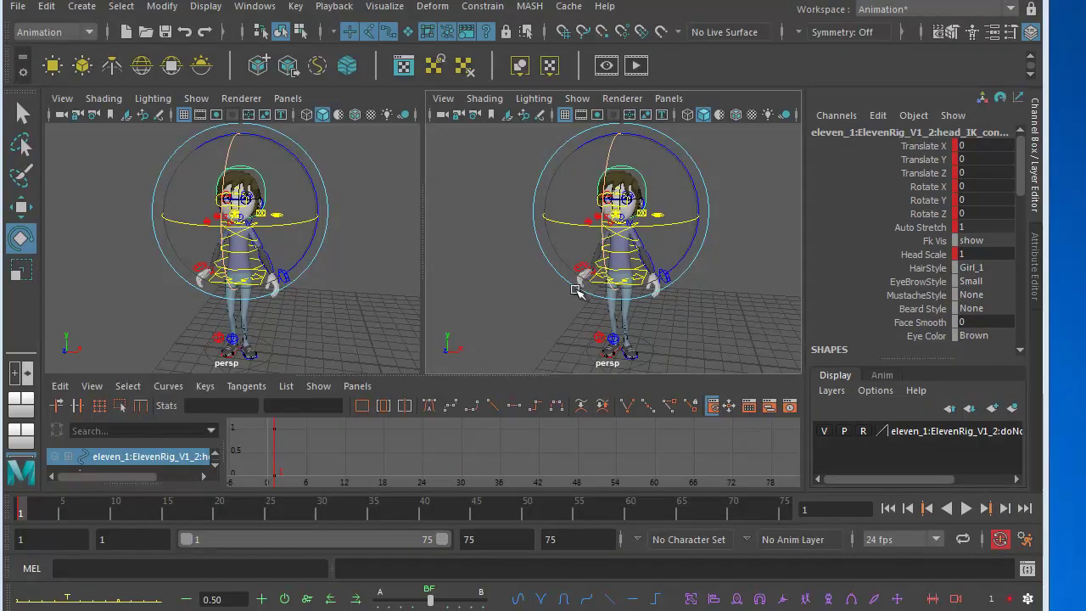
Step: Create a new camera and rename it shotCam
{"action": "left_click_drag", "start_coordinate": [585, 283], "coordinate": [661, 320], "text": "alt"}
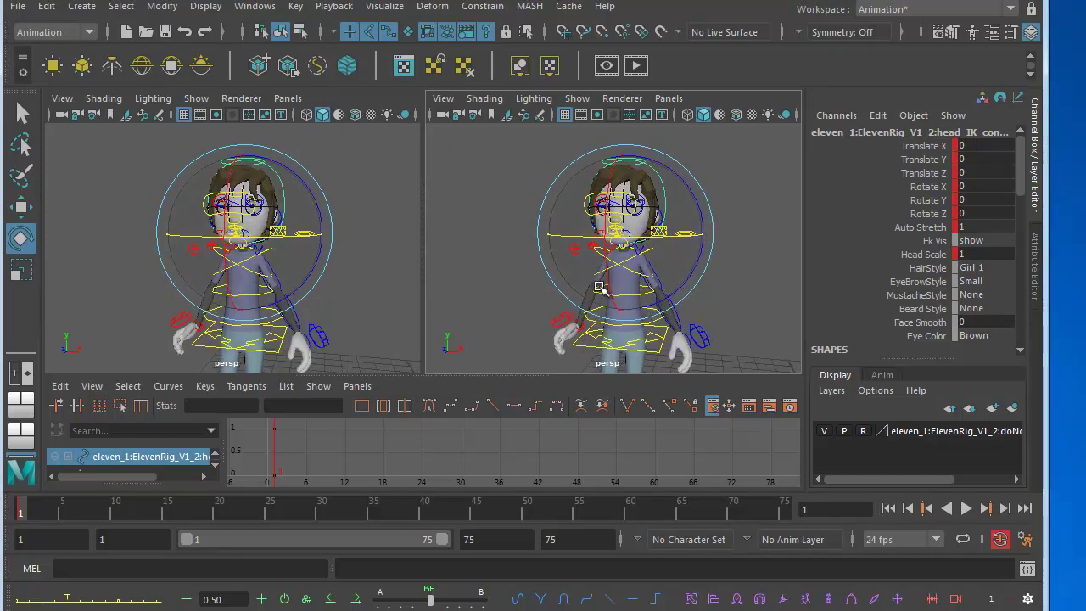
{"action": "left_click", "coordinate": [82, 6]}
{"action": "mouse_move", "coordinate": [132, 118]}
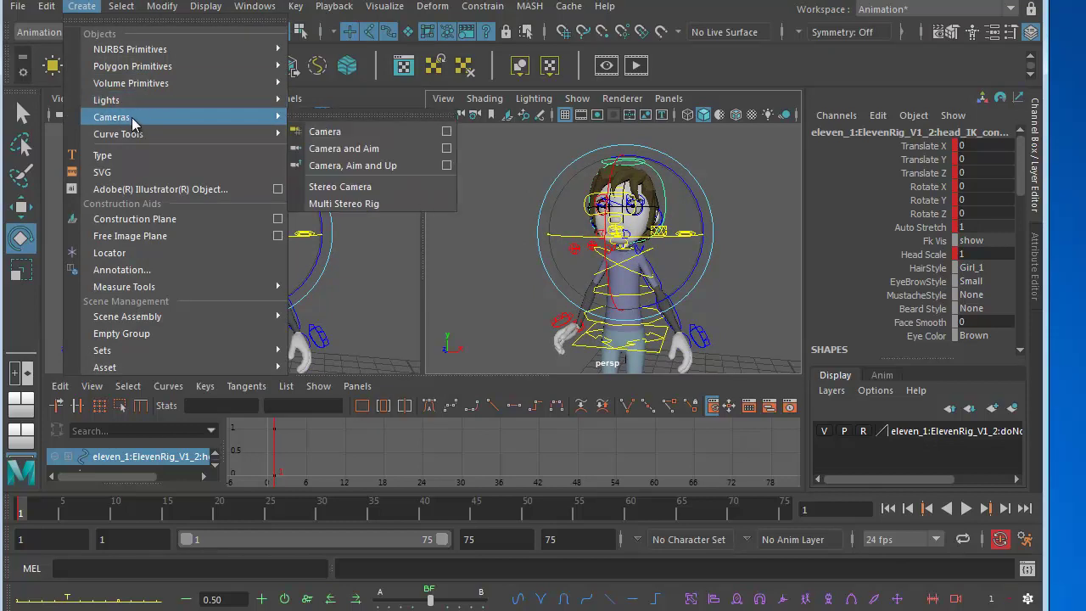
{"action": "left_click", "coordinate": [326, 129]}
{"action": "double_click", "coordinate": [848, 133]}
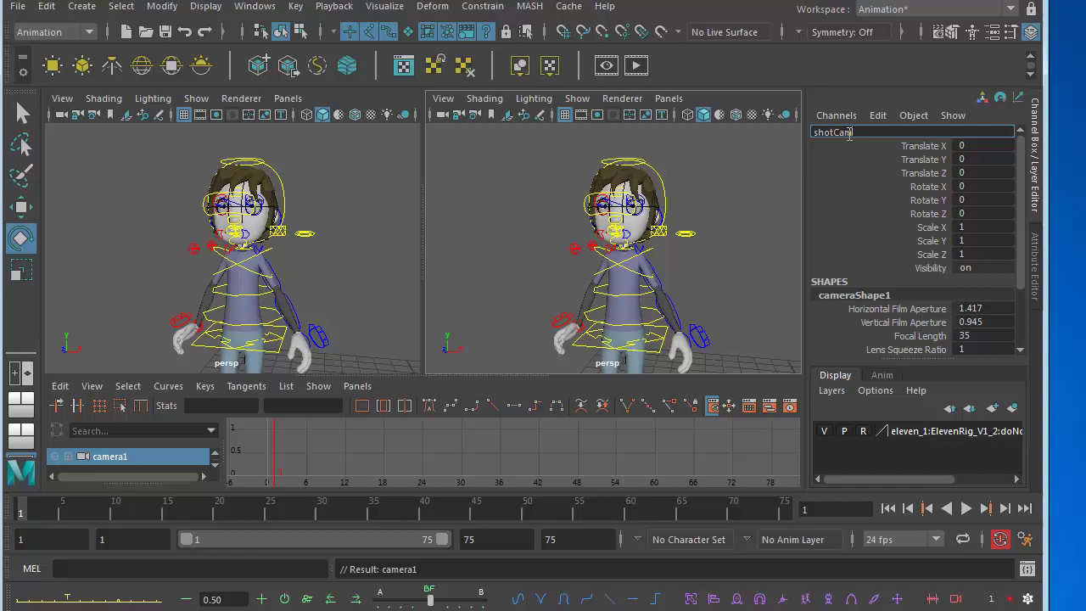
{"action": "key", "text": "Return"}
Step: Look through shotCam in the second viewport and maximize that view
{"action": "left_click", "coordinate": [669, 99]}
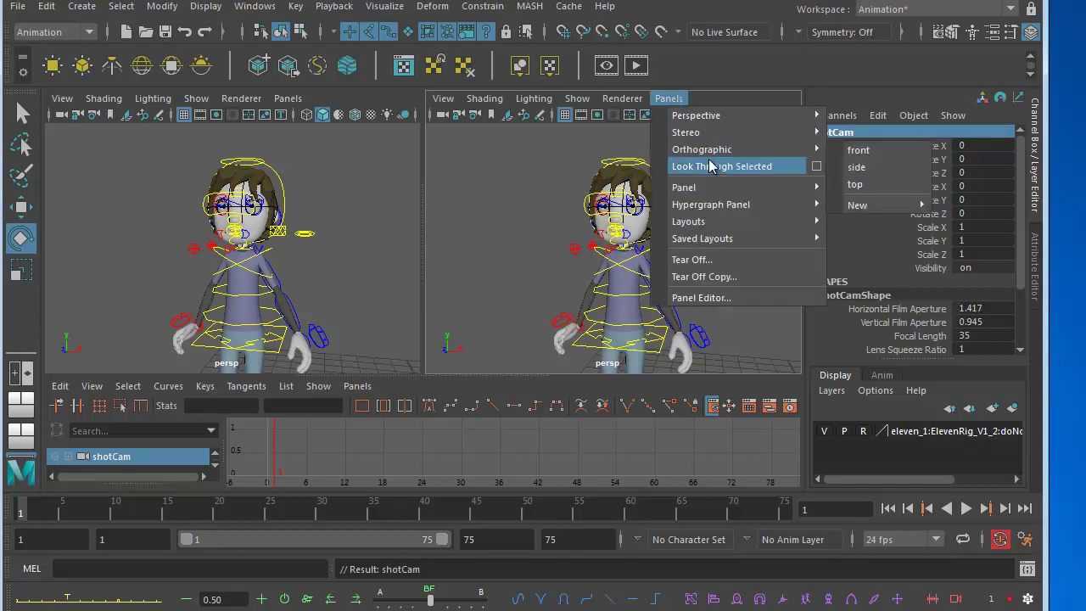
{"action": "left_click", "coordinate": [691, 167]}
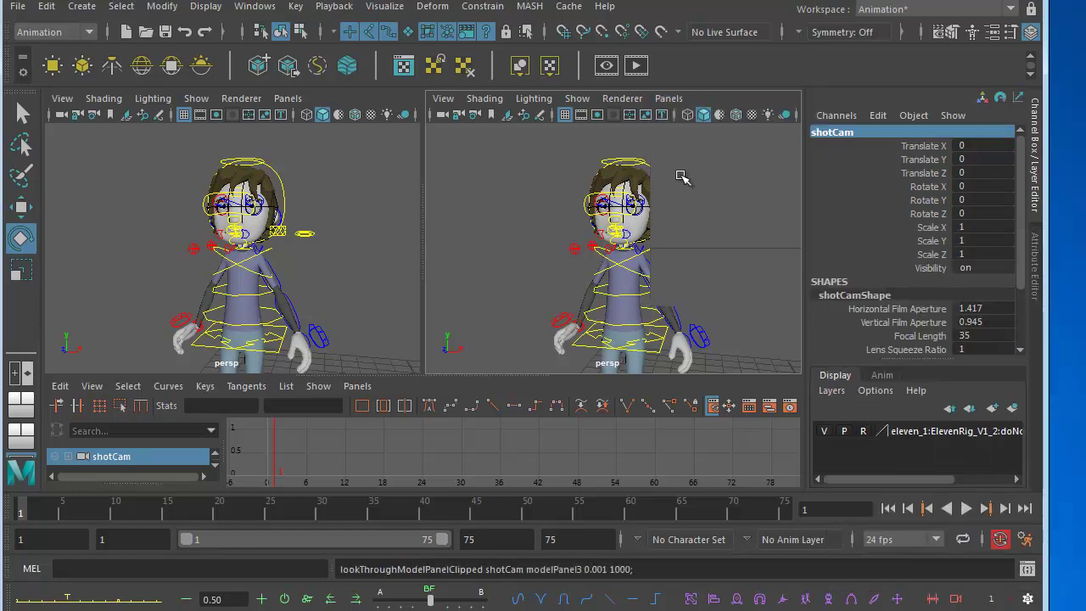
{"action": "key", "text": "space"}
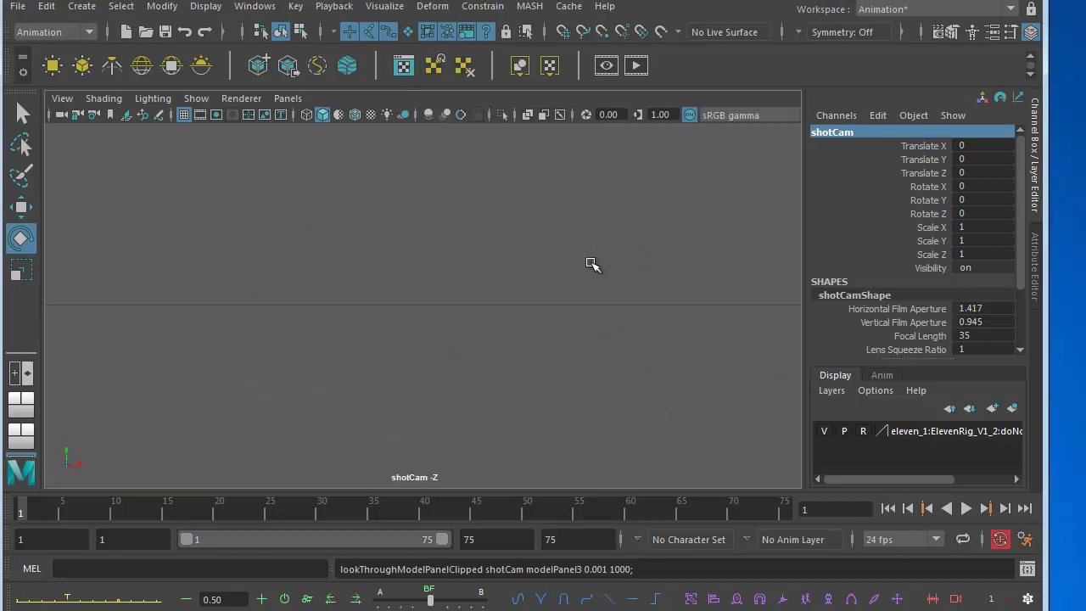
Step: Pull shotCam back from the origin and turn it to about 19.6 degrees in Rotate Y, bringing the character into frame
{"action": "middle_click_drag", "start_coordinate": [454, 276], "coordinate": [470, 291], "text": "alt"}
{"action": "right_click_drag", "start_coordinate": [469, 291], "coordinate": [381, 310], "text": "alt"}
{"action": "right_click_drag", "start_coordinate": [507, 304], "coordinate": [371, 333], "text": "alt"}
{"action": "right_click_drag", "start_coordinate": [424, 312], "coordinate": [368, 345], "text": "alt"}
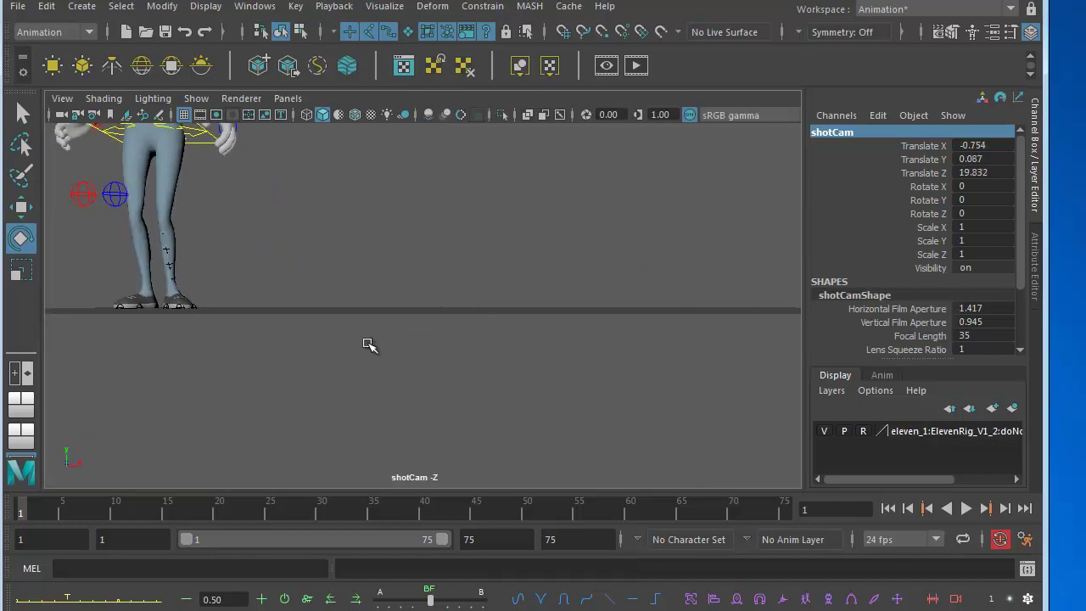
{"action": "middle_click_drag", "start_coordinate": [384, 315], "coordinate": [489, 383], "text": "alt"}
{"action": "middle_click_drag", "start_coordinate": [427, 314], "coordinate": [579, 393], "text": "alt"}
{"action": "right_click_drag", "start_coordinate": [580, 393], "coordinate": [562, 383], "text": "alt"}
{"action": "left_click_drag", "start_coordinate": [562, 366], "coordinate": [509, 353], "text": "alt"}
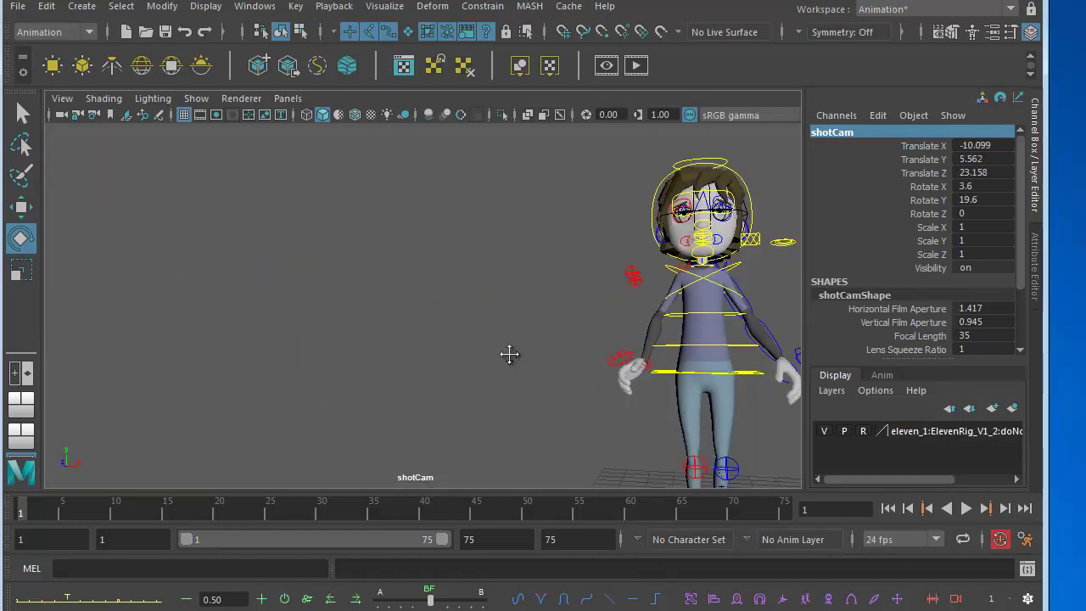
Step: Reframe shotCam on the character's head and upper body, with Rotate X about -2.4 and Rotate Y about 21.2
{"action": "middle_click_drag", "start_coordinate": [508, 354], "coordinate": [352, 351], "text": "alt"}
{"action": "right_click_drag", "start_coordinate": [353, 351], "coordinate": [399, 407], "text": "alt"}
{"action": "middle_click_drag", "start_coordinate": [398, 406], "coordinate": [395, 393], "text": "alt"}
{"action": "right_click_drag", "start_coordinate": [395, 393], "coordinate": [407, 368], "text": "alt"}
{"action": "left_click_drag", "start_coordinate": [407, 368], "coordinate": [410, 353], "text": "alt"}
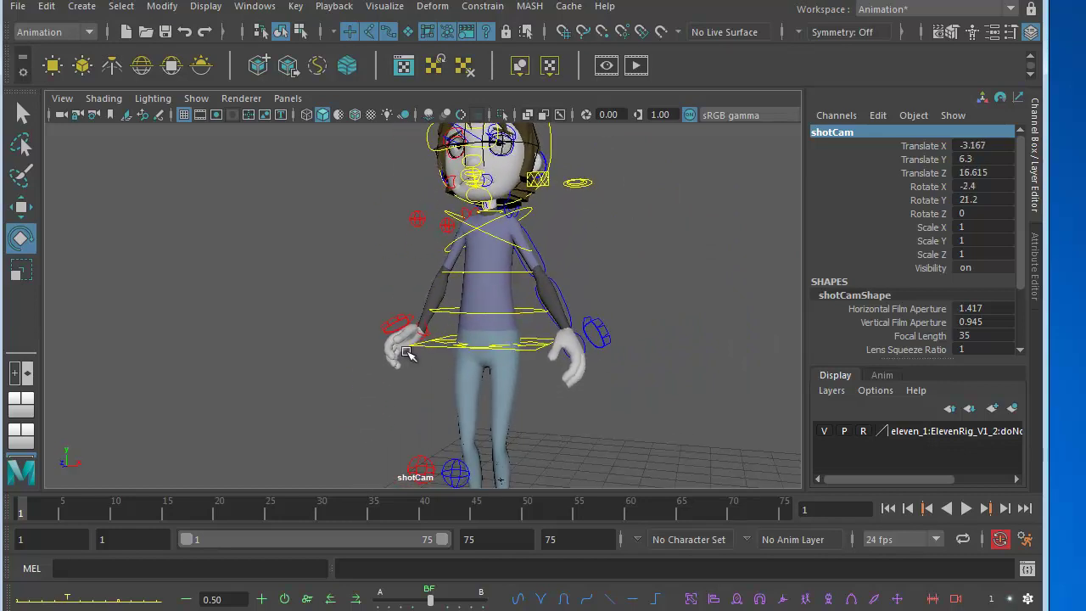
{"action": "middle_click_drag", "start_coordinate": [410, 353], "coordinate": [409, 398], "text": "alt"}
{"action": "right_click_drag", "start_coordinate": [410, 399], "coordinate": [390, 393], "text": "alt"}
{"action": "middle_click_drag", "start_coordinate": [386, 328], "coordinate": [350, 344], "text": "alt"}
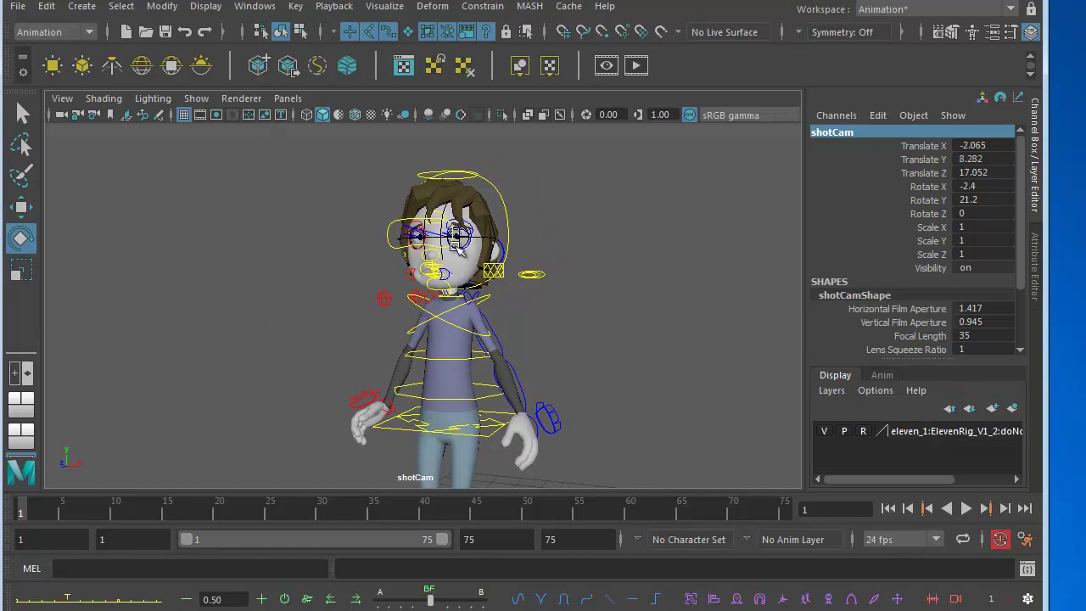
Step: Show the resolution gate and refine shotCam's framing to about -3.5, 7.636, 13.533 with Rotate Y 20.4
{"action": "left_click", "coordinate": [216, 115]}
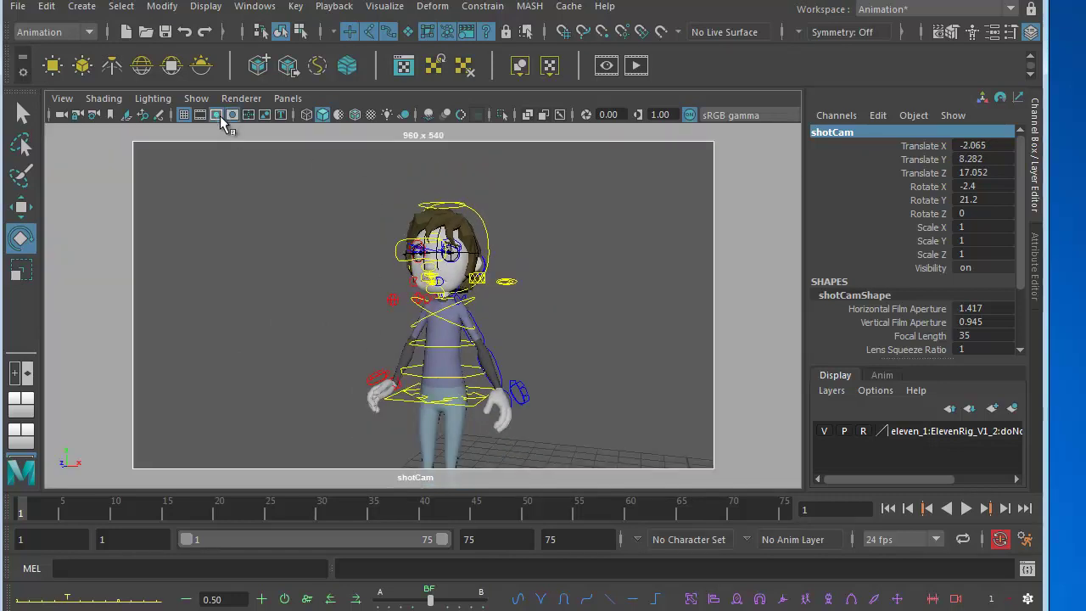
{"action": "middle_click_drag", "start_coordinate": [427, 324], "coordinate": [426, 337], "text": "alt"}
{"action": "right_click_drag", "start_coordinate": [426, 337], "coordinate": [441, 345], "text": "alt"}
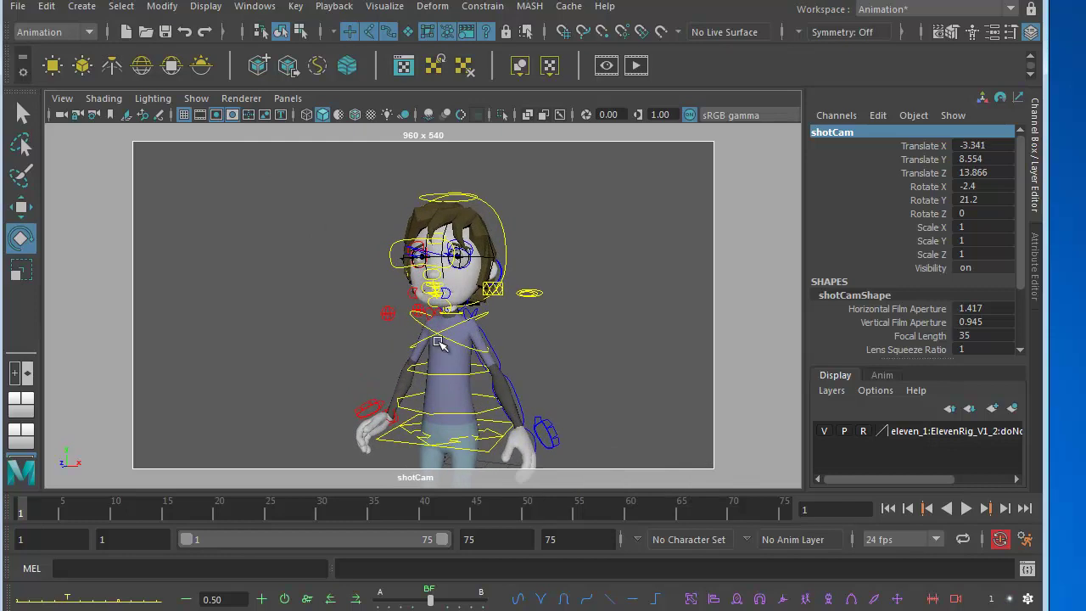
{"action": "left_click_drag", "start_coordinate": [441, 345], "coordinate": [446, 344], "text": "alt"}
{"action": "middle_click_drag", "start_coordinate": [446, 345], "coordinate": [476, 286], "text": "alt"}
{"action": "mouse_move", "coordinate": [476, 286]}
{"action": "right_mouse_down", "text": "alt"}
{"action": "mouse_move", "coordinate": [462, 290]}
{"action": "mouse_move", "coordinate": [473, 290]}
{"action": "right_mouse_up", "text": "alt"}
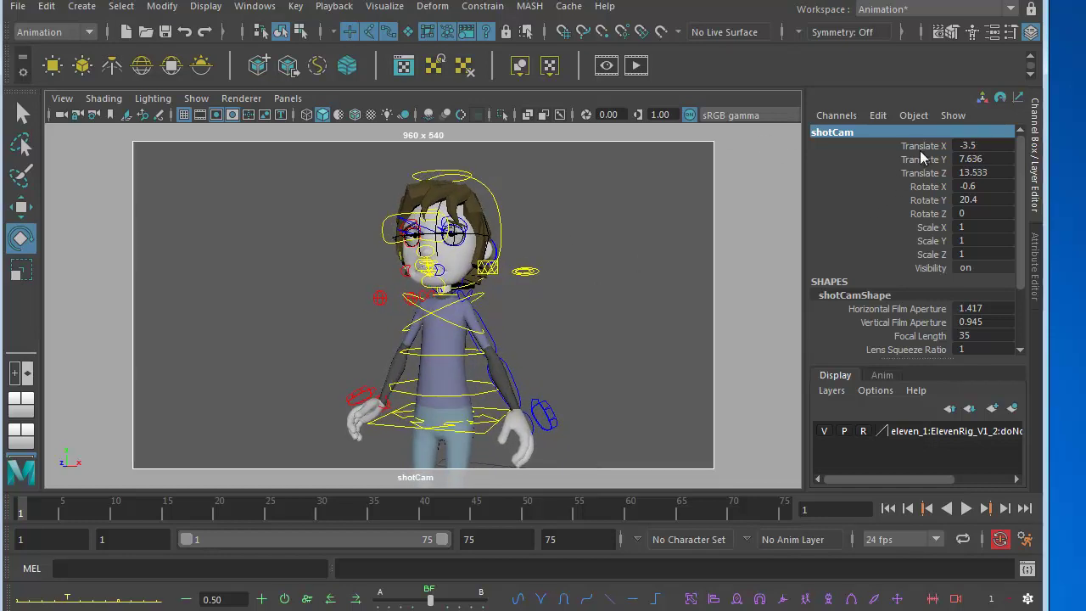
Step: Lock shotCam's Translate and Rotate channels on all three axes
{"action": "left_click_drag", "start_coordinate": [924, 147], "coordinate": [928, 218]}
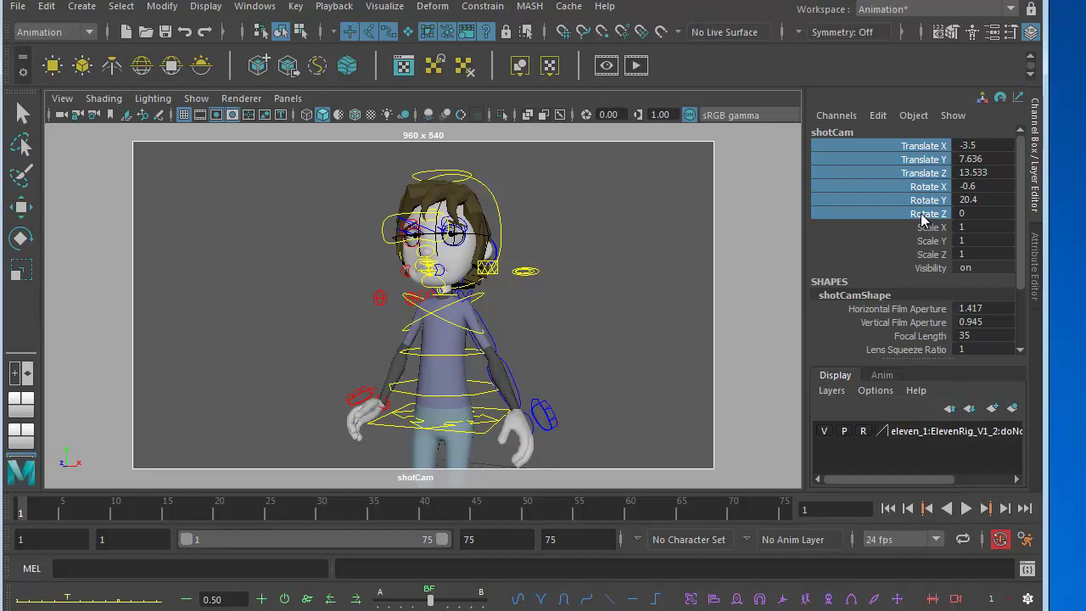
{"action": "right_click", "coordinate": [904, 165]}
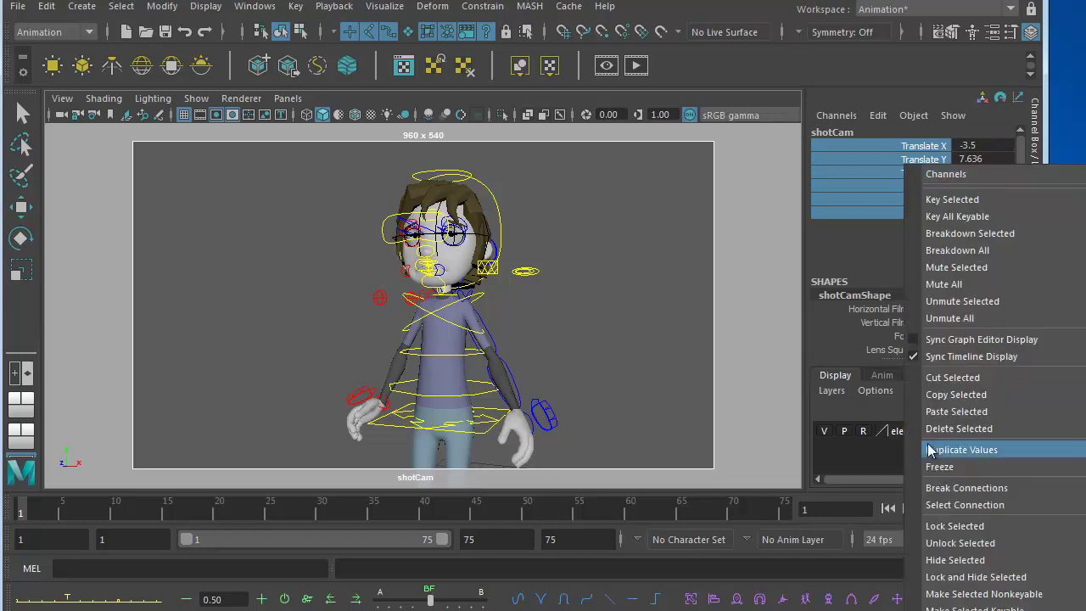
{"action": "left_click", "coordinate": [925, 524]}
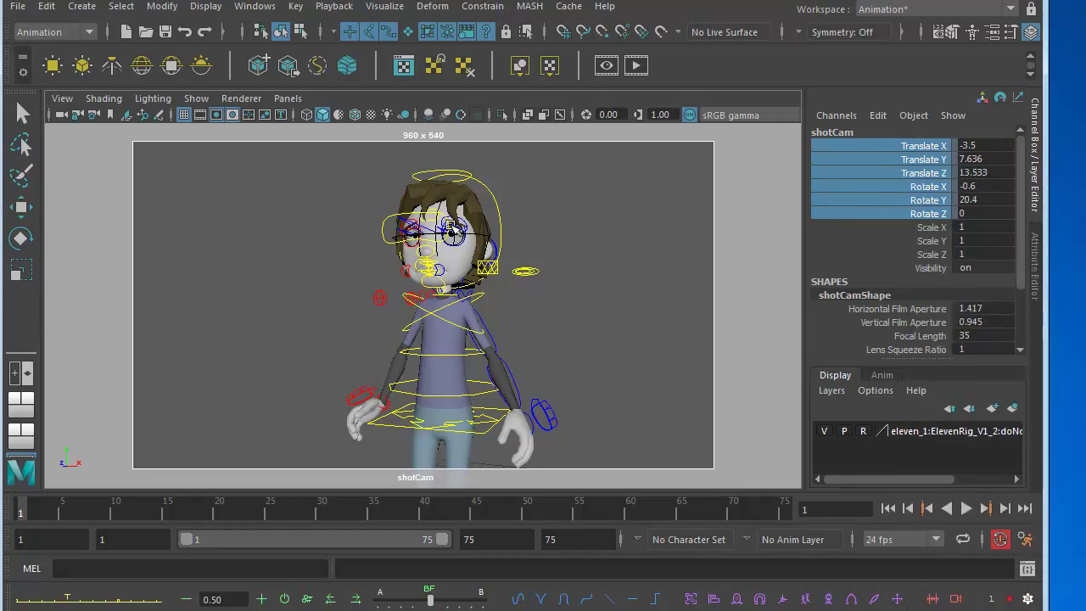
Step: Restore the split viewport layout and frame the character in the perspective view
{"action": "key", "text": "space"}
{"action": "right_click_drag", "start_coordinate": [292, 261], "coordinate": [167, 239], "text": "alt"}
{"action": "left_click_drag", "start_coordinate": [282, 263], "coordinate": [303, 245], "text": "alt"}
{"action": "right_click_drag", "start_coordinate": [265, 262], "coordinate": [331, 264], "text": "alt"}
{"action": "middle_click_drag", "start_coordinate": [310, 270], "coordinate": [308, 322], "text": "alt"}
{"action": "left_click_drag", "start_coordinate": [308, 322], "coordinate": [341, 255], "text": "alt"}
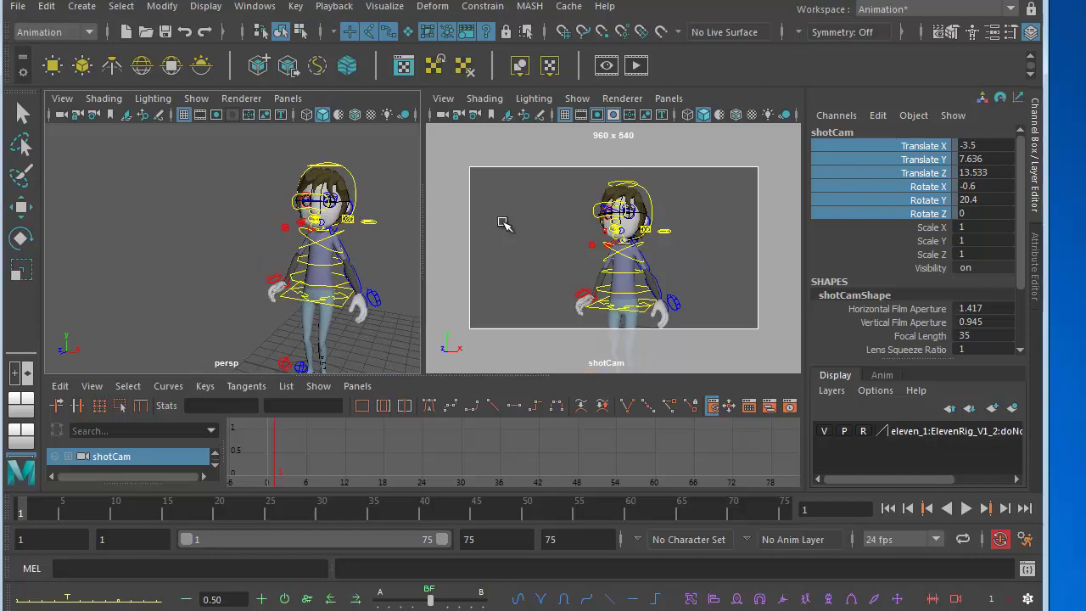
Step: Move the eye aim control forward and down from the face to about Translate Y -2.02 and Translate Z 11.703
{"action": "right_click_drag", "start_coordinate": [215, 233], "coordinate": [310, 255], "text": "alt"}
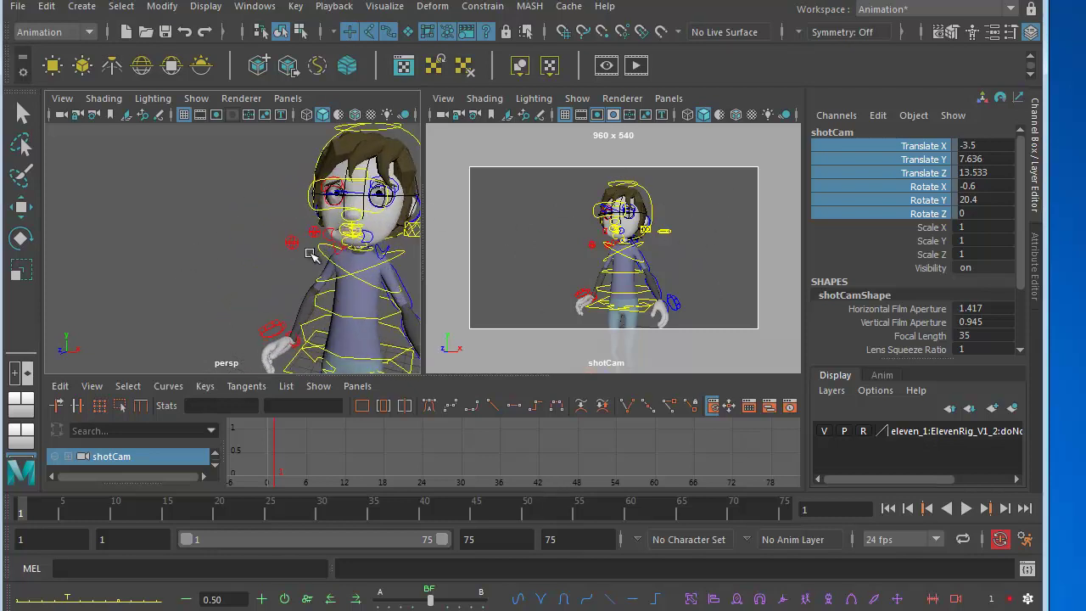
{"action": "middle_click_drag", "start_coordinate": [310, 254], "coordinate": [188, 264], "text": "alt"}
{"action": "left_click", "coordinate": [225, 227]}
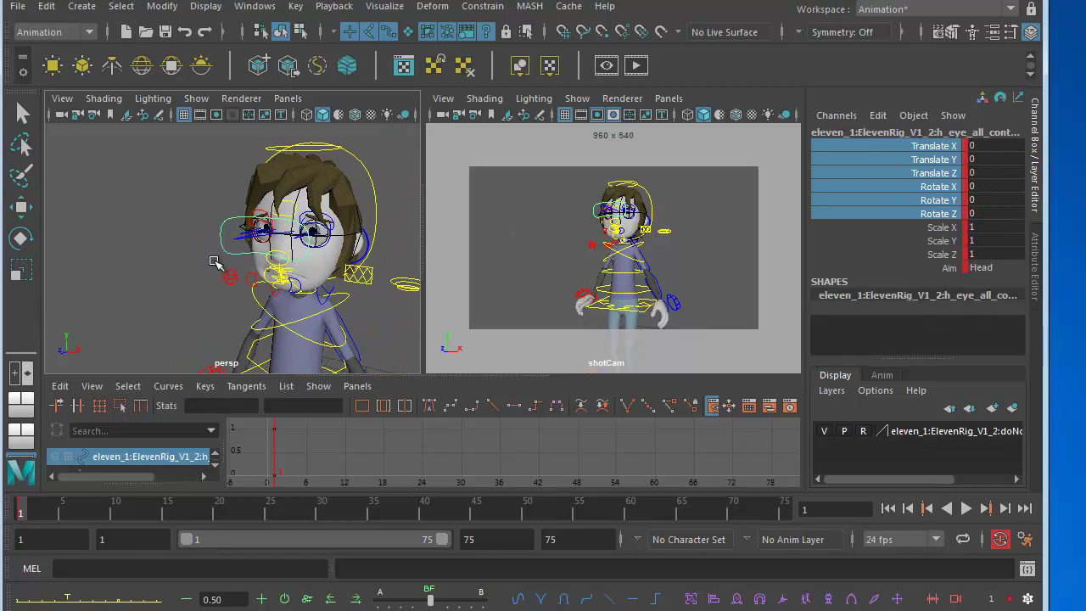
{"action": "middle_click_drag", "start_coordinate": [281, 281], "coordinate": [311, 217], "text": "alt"}
{"action": "right_click_drag", "start_coordinate": [310, 216], "coordinate": [242, 258], "text": "alt"}
{"action": "key", "text": "w"}
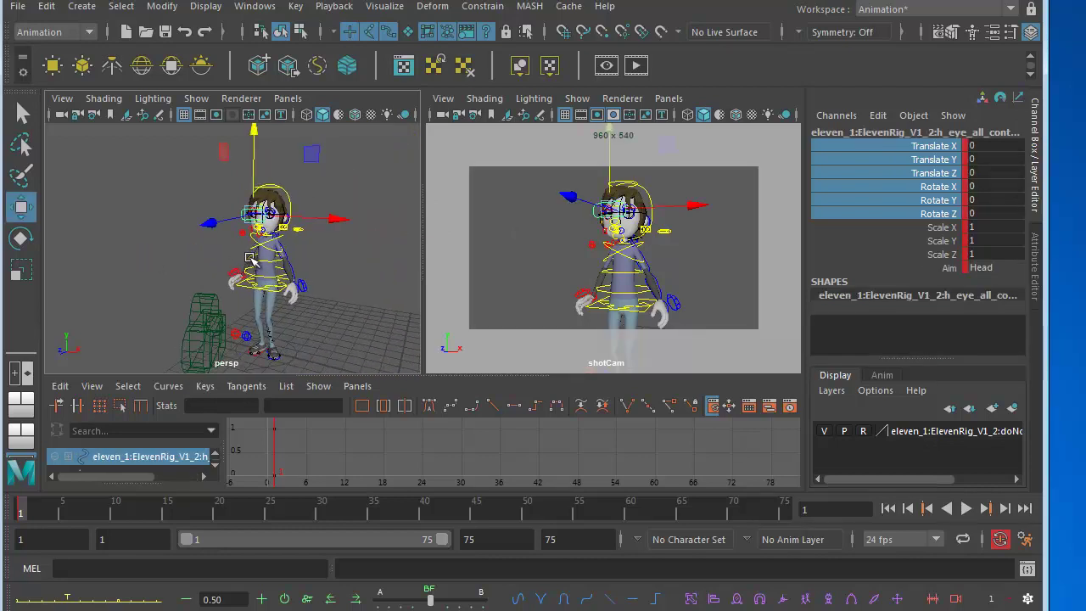
{"action": "left_click_drag", "start_coordinate": [209, 224], "coordinate": [51, 271]}
{"action": "right_click_drag", "start_coordinate": [148, 268], "coordinate": [100, 253], "text": "alt"}
{"action": "left_click_drag", "start_coordinate": [209, 160], "coordinate": [213, 178]}
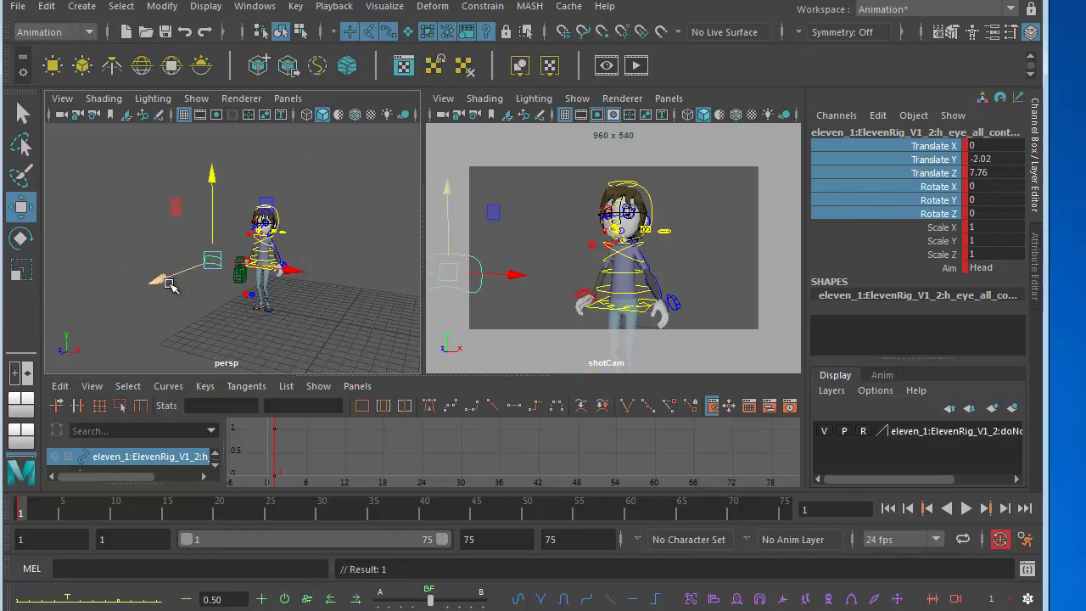
{"action": "left_click_drag", "start_coordinate": [158, 282], "coordinate": [118, 296]}
Step: Raise the eye aim control slightly to about Translate Y -1.984
{"action": "middle_click_drag", "start_coordinate": [291, 250], "coordinate": [305, 242], "text": "alt"}
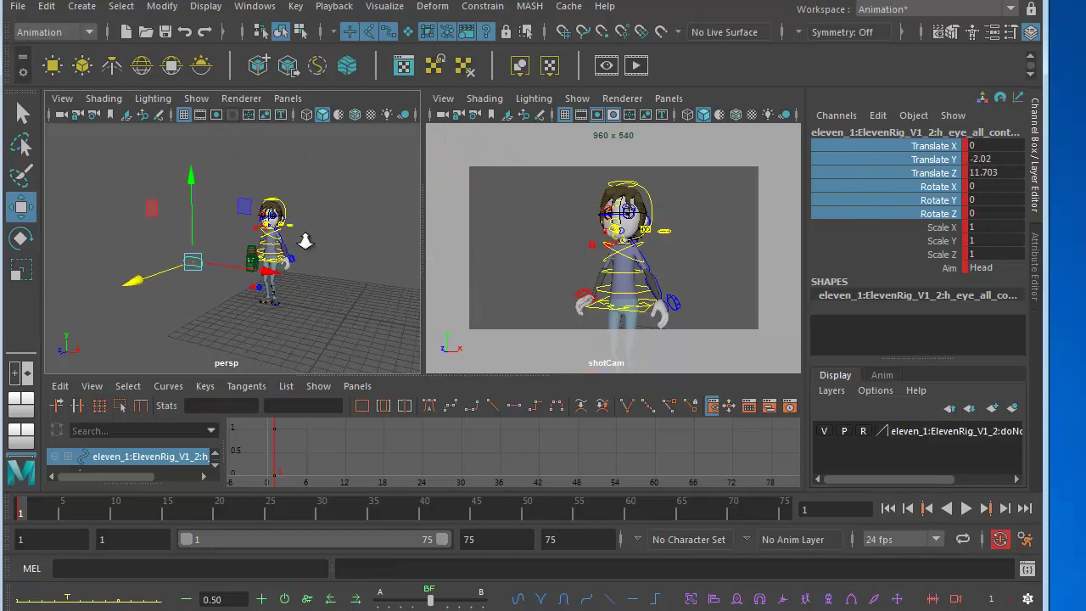
{"action": "right_click_drag", "start_coordinate": [305, 242], "coordinate": [349, 267], "text": "alt"}
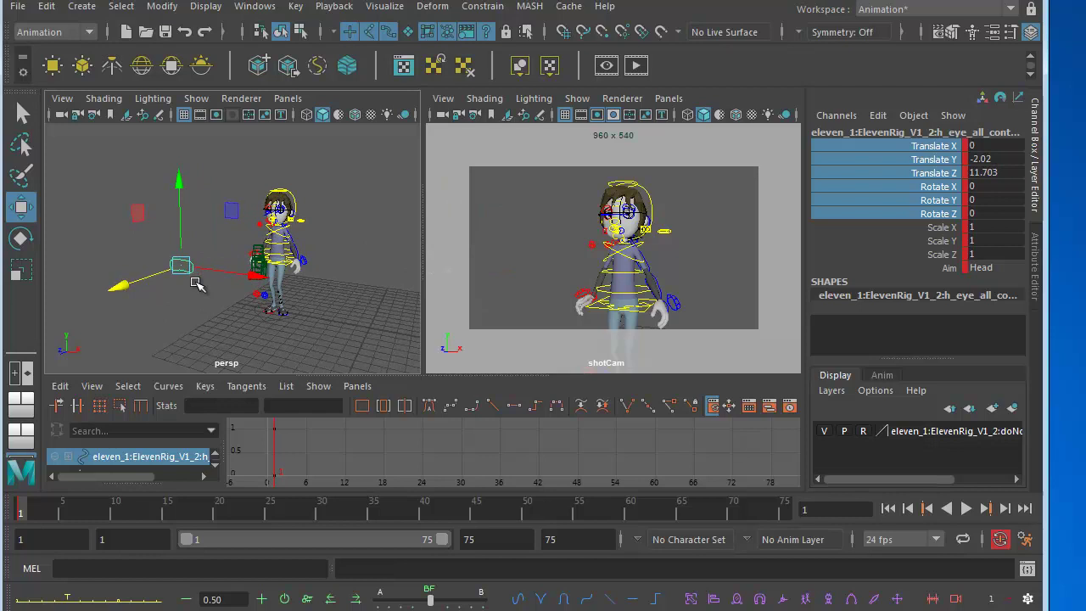
{"action": "mouse_move", "coordinate": [192, 280]}
{"action": "left_mouse_down", "text": "alt"}
{"action": "mouse_move", "coordinate": [212, 264]}
{"action": "mouse_move", "coordinate": [210, 285]}
{"action": "left_mouse_up", "text": "alt"}
{"action": "left_click_drag", "start_coordinate": [183, 177], "coordinate": [192, 179]}
{"action": "middle_click_drag", "start_coordinate": [215, 281], "coordinate": [223, 277], "text": "alt"}
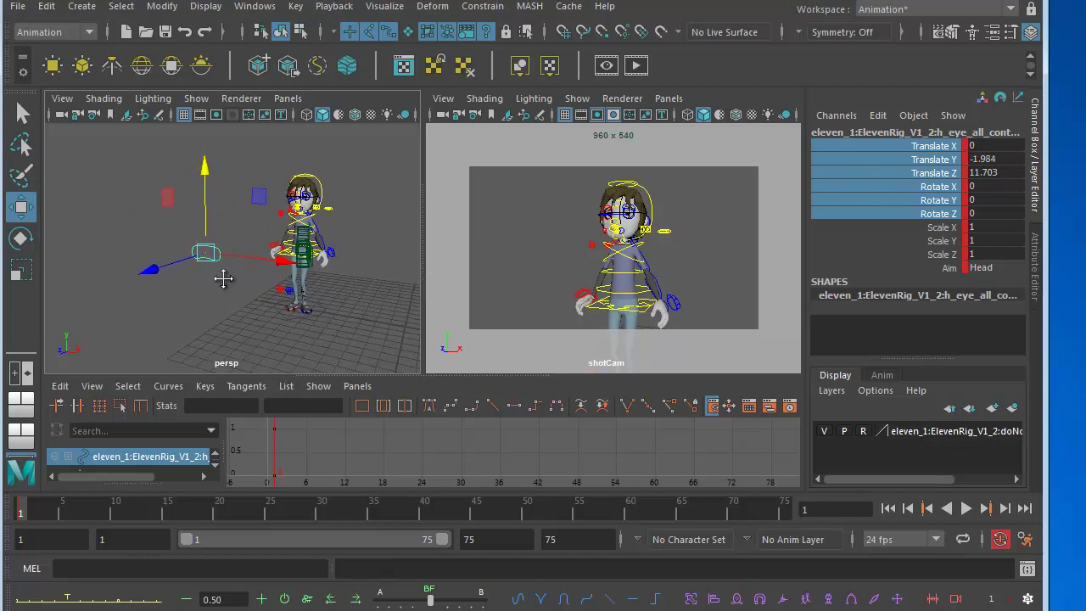
{"action": "right_click_drag", "start_coordinate": [223, 276], "coordinate": [243, 283], "text": "alt"}
{"action": "left_click_drag", "start_coordinate": [245, 285], "coordinate": [278, 283], "text": "alt"}
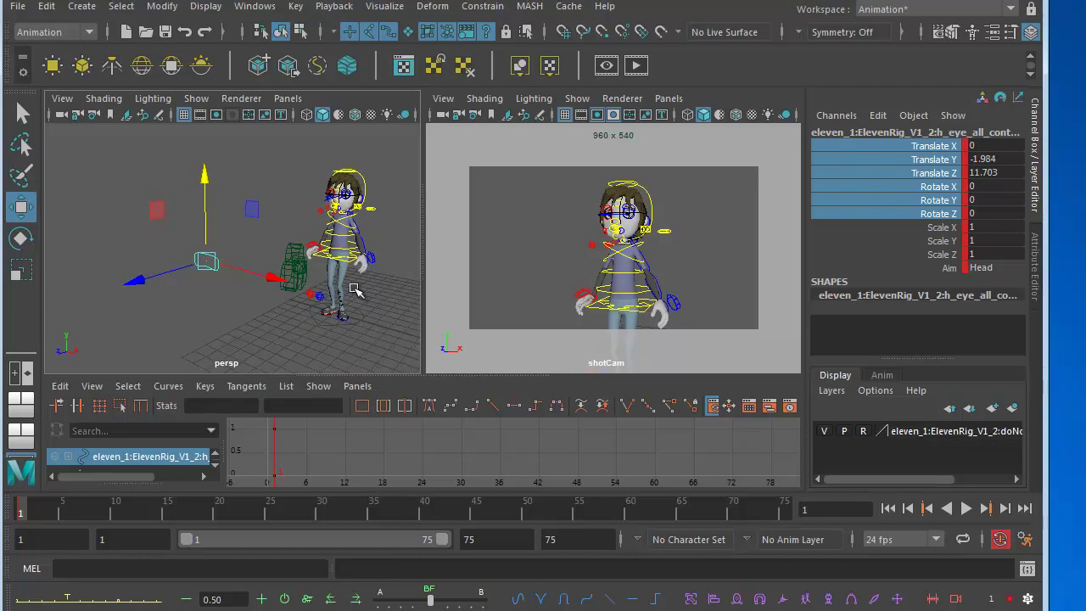
{"action": "left_click_drag", "start_coordinate": [246, 278], "coordinate": [239, 271], "text": "alt"}
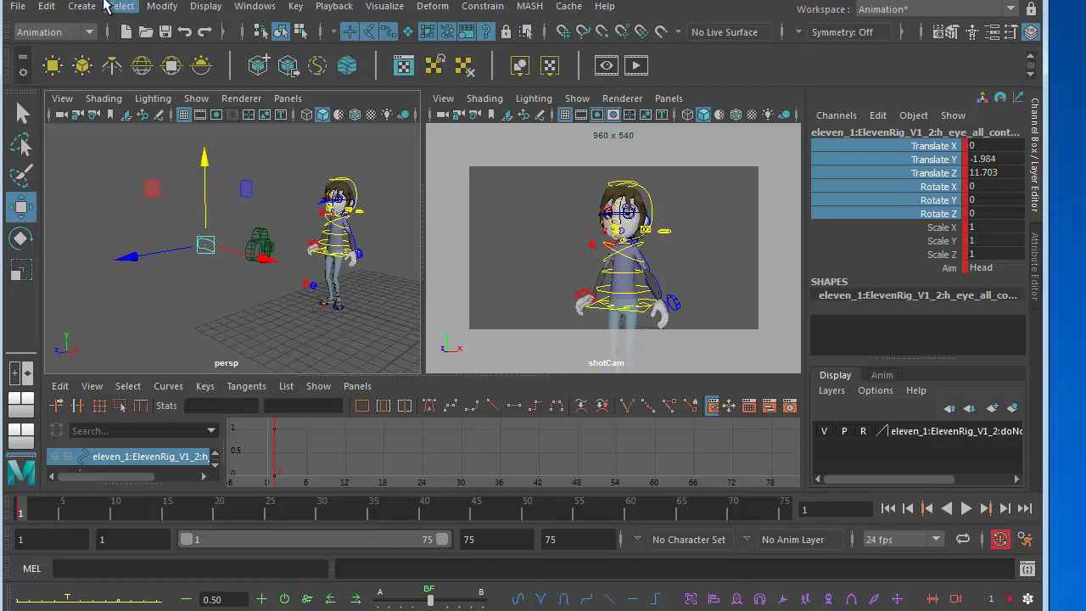
Step: Create a polygon cube and move it beside and in front of the character, at about Translate X -8.085 and Z 10.802
{"action": "left_click", "coordinate": [81, 7]}
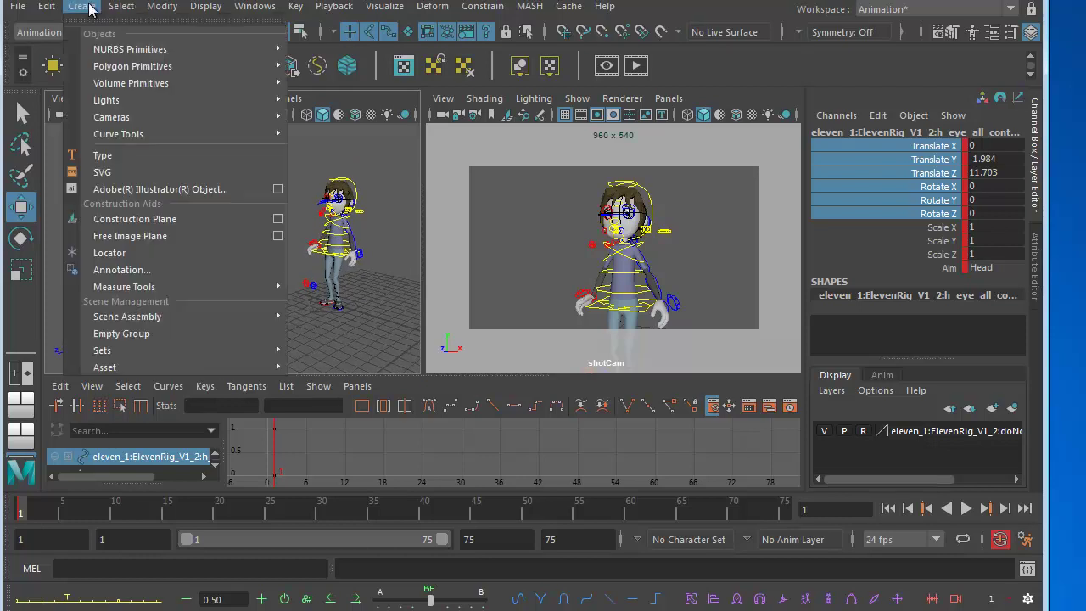
{"action": "mouse_move", "coordinate": [132, 66]}
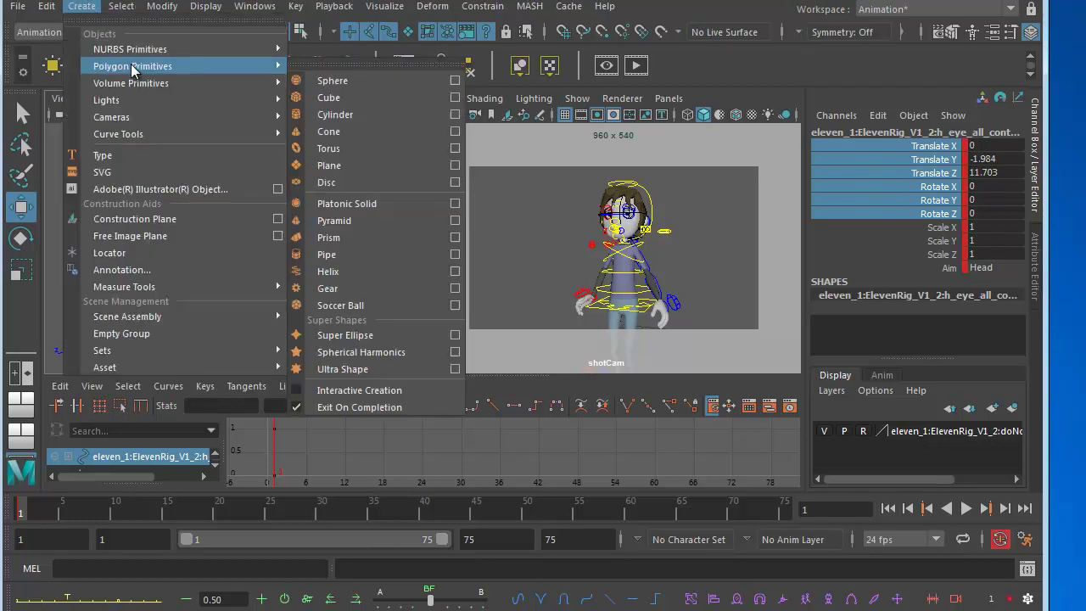
{"action": "left_click", "coordinate": [330, 99]}
{"action": "middle_click_drag", "start_coordinate": [390, 361], "coordinate": [342, 327], "text": "alt"}
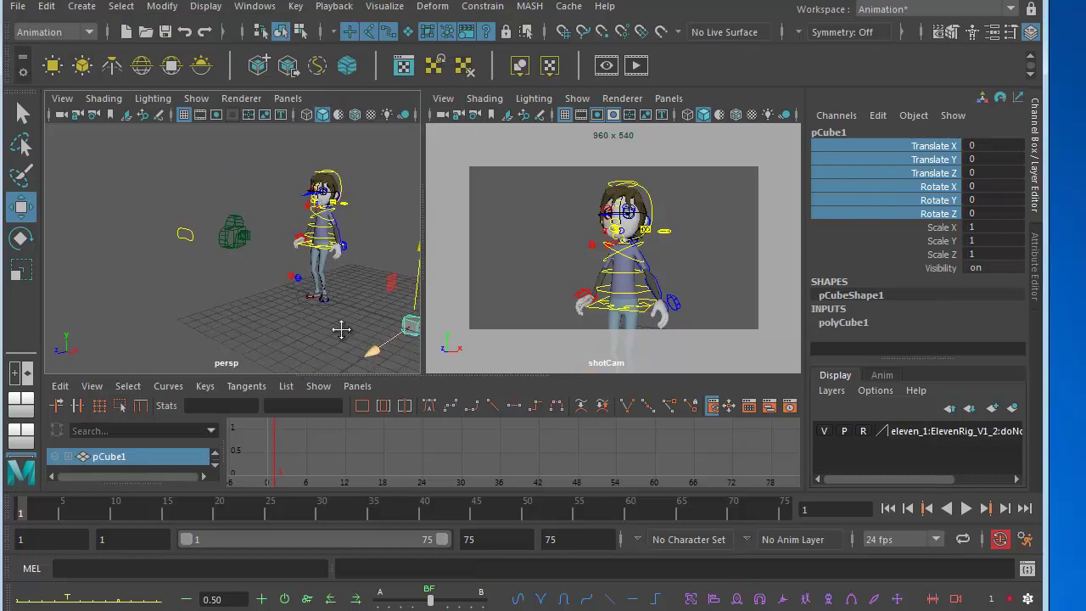
{"action": "right_click_drag", "start_coordinate": [342, 327], "coordinate": [267, 319], "text": "alt"}
{"action": "left_click_drag", "start_coordinate": [400, 316], "coordinate": [294, 292]}
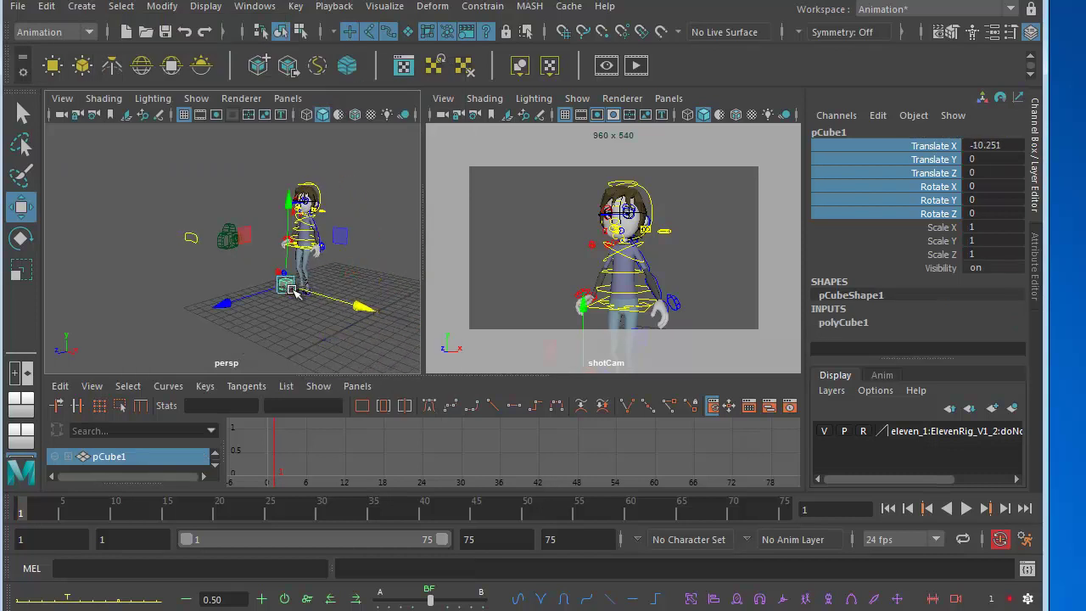
{"action": "left_click_drag", "start_coordinate": [223, 296], "coordinate": [114, 328]}
{"action": "left_click_drag", "start_coordinate": [213, 339], "coordinate": [309, 318], "text": "alt"}
{"action": "left_click_drag", "start_coordinate": [311, 321], "coordinate": [218, 325], "text": "alt"}
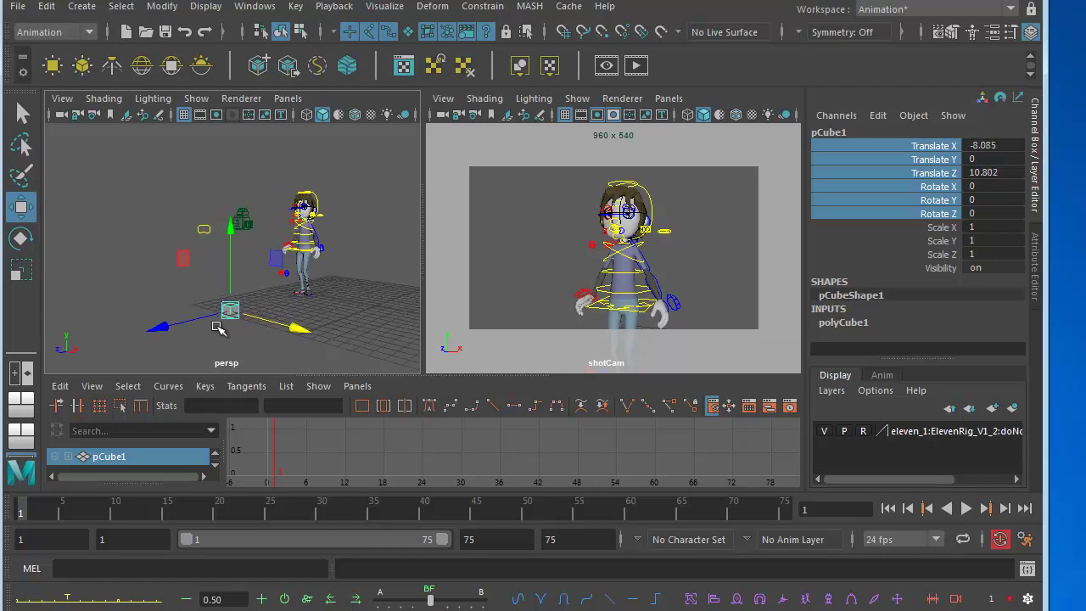
Step: Scale the cube into a tall block of about 1.938 x 9.062 x 1.938 and raise it to about Translate Y 2.026
{"action": "key", "text": "r"}
{"action": "left_click_drag", "start_coordinate": [229, 235], "coordinate": [234, 172]}
{"action": "left_click_drag", "start_coordinate": [230, 237], "coordinate": [233, 182]}
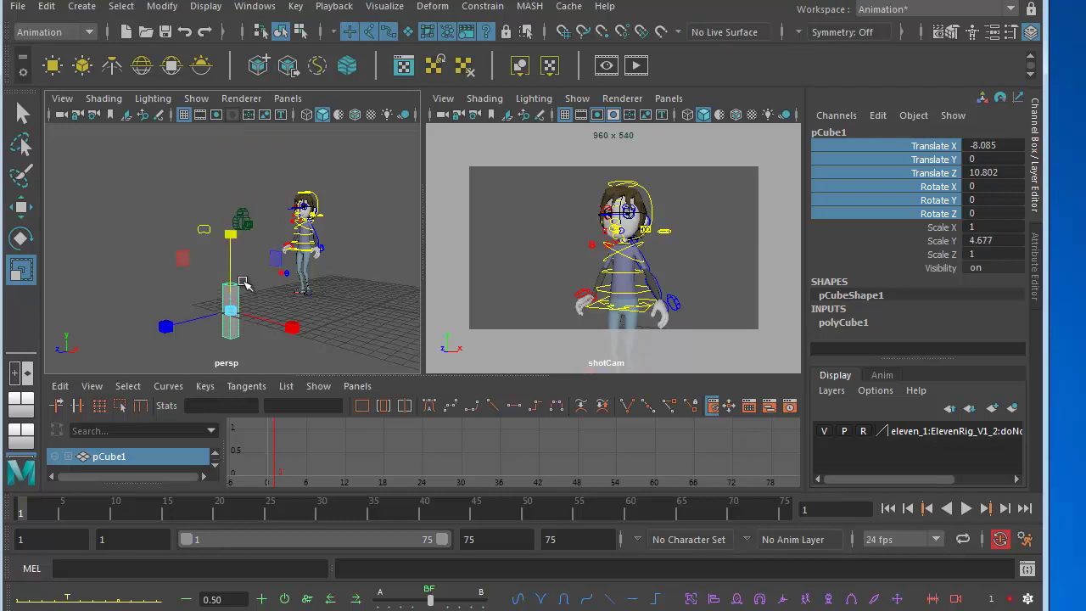
{"action": "key", "text": "w"}
{"action": "left_click_drag", "start_coordinate": [231, 233], "coordinate": [234, 206]}
{"action": "left_click_drag", "start_coordinate": [253, 287], "coordinate": [255, 254], "text": "alt"}
{"action": "key", "text": "e"}
{"action": "key", "text": "r"}
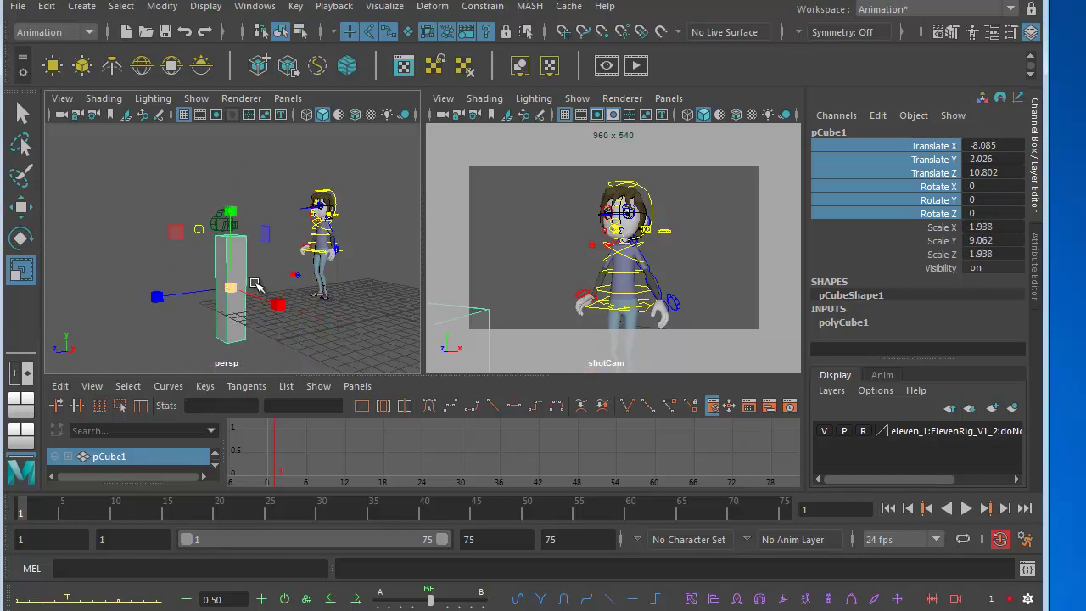
Step: Move the block to about Translate X -7.445, Y 4.303 and Z 13.196, outside the shotCam frame
{"action": "key", "text": "q"}
{"action": "key", "text": "w"}
{"action": "left_click_drag", "start_coordinate": [230, 210], "coordinate": [231, 174]}
{"action": "left_click_drag", "start_coordinate": [246, 255], "coordinate": [324, 264], "text": "alt"}
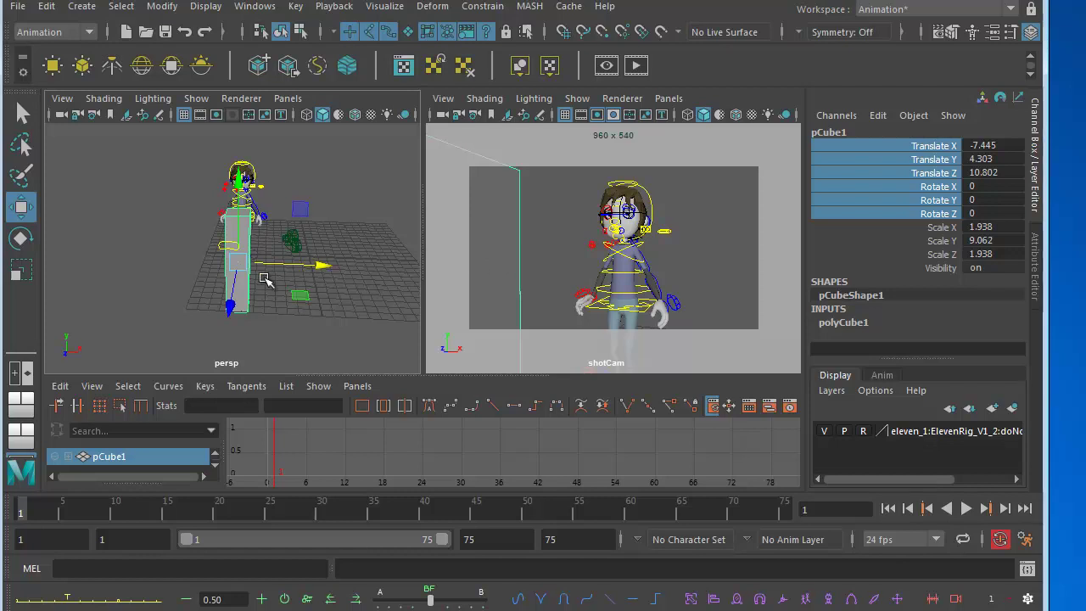
{"action": "left_click_drag", "start_coordinate": [266, 280], "coordinate": [175, 285], "text": "alt"}
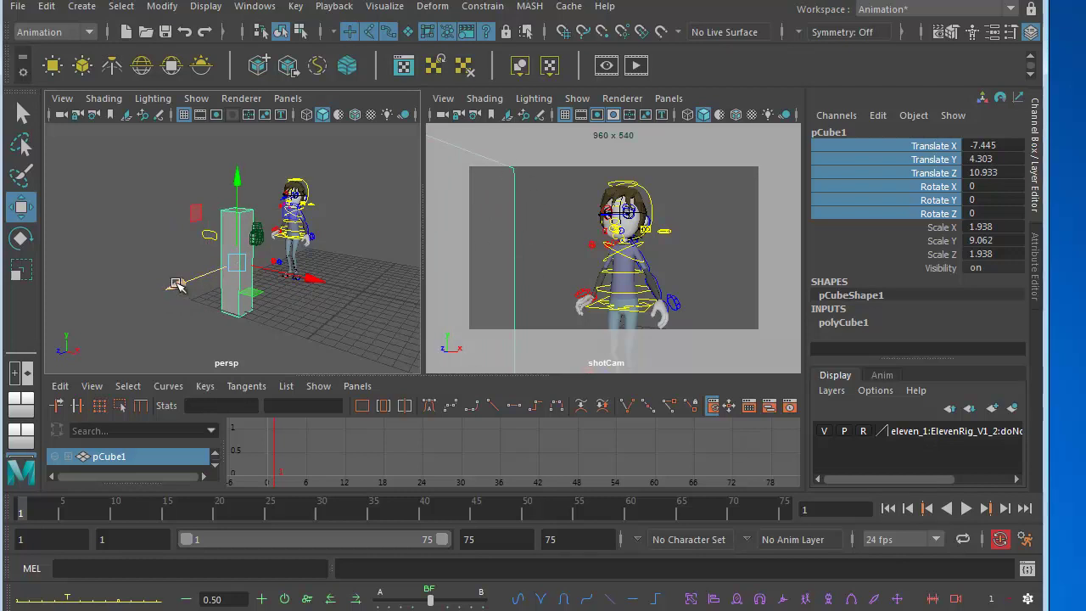
{"action": "left_click_drag", "start_coordinate": [175, 283], "coordinate": [152, 291]}
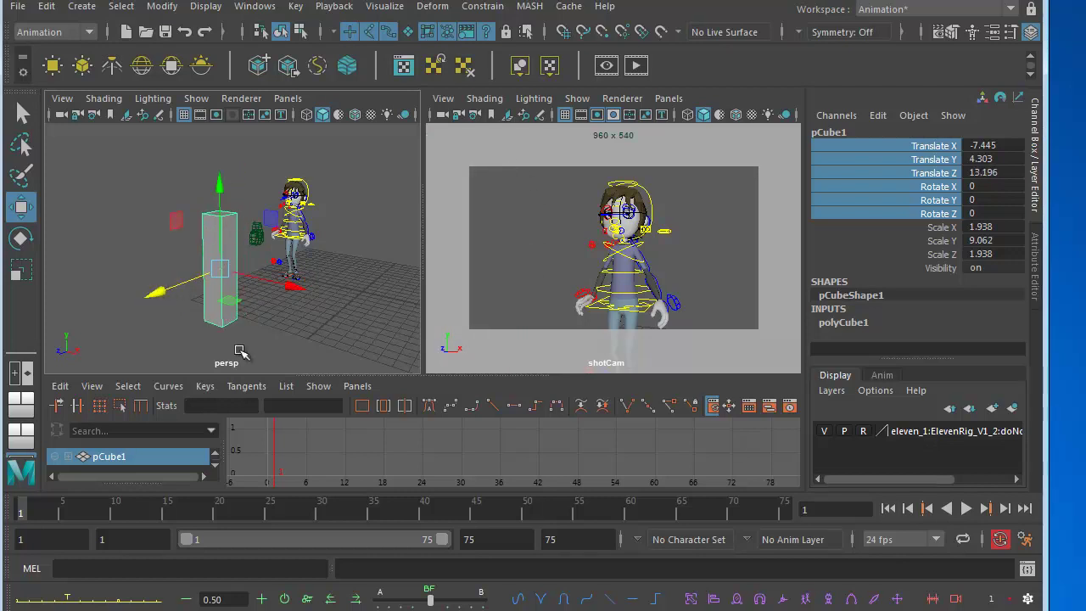
Step: Rename the block as character2
{"action": "left_click_drag", "start_coordinate": [241, 351], "coordinate": [297, 313], "text": "alt"}
{"action": "right_click_drag", "start_coordinate": [301, 320], "coordinate": [324, 341], "text": "alt"}
{"action": "left_click_drag", "start_coordinate": [323, 340], "coordinate": [352, 345], "text": "alt"}
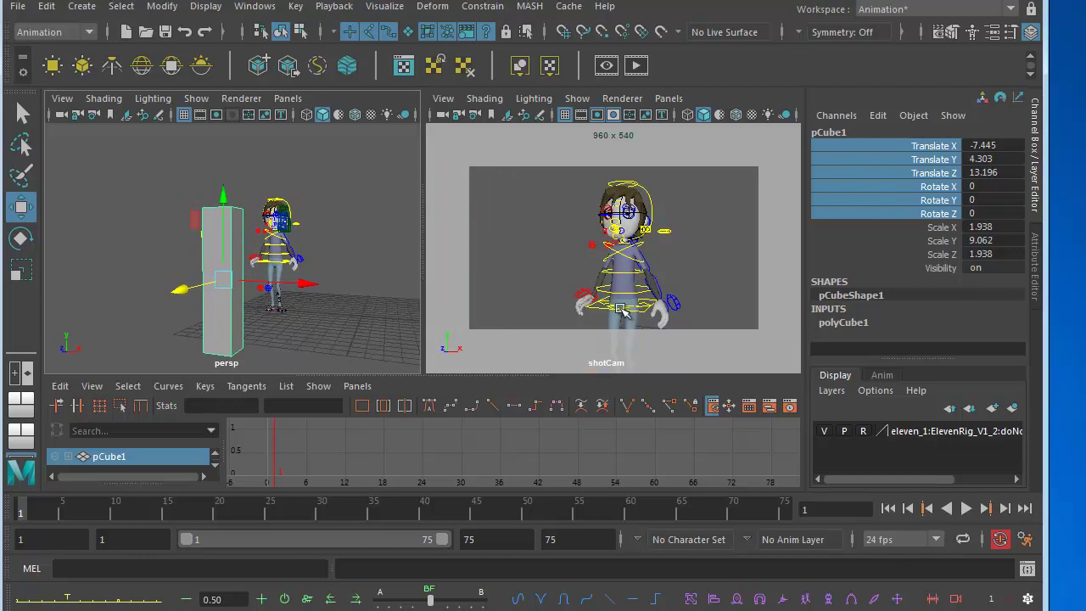
{"action": "left_click_drag", "start_coordinate": [280, 267], "coordinate": [263, 263], "text": "alt"}
{"action": "double_click", "coordinate": [843, 139]}
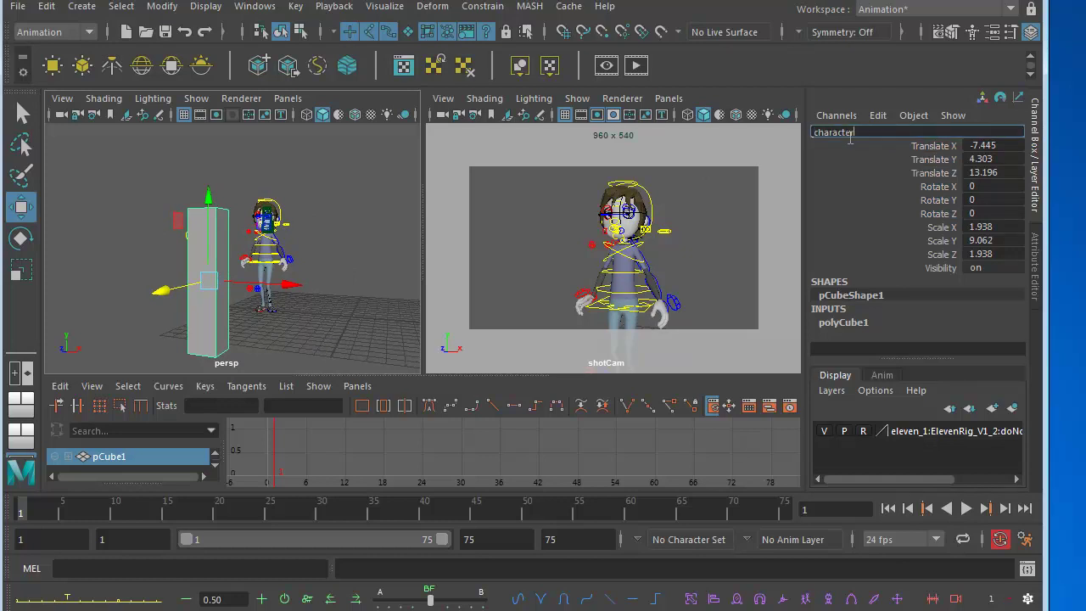
{"action": "key", "text": "Return"}
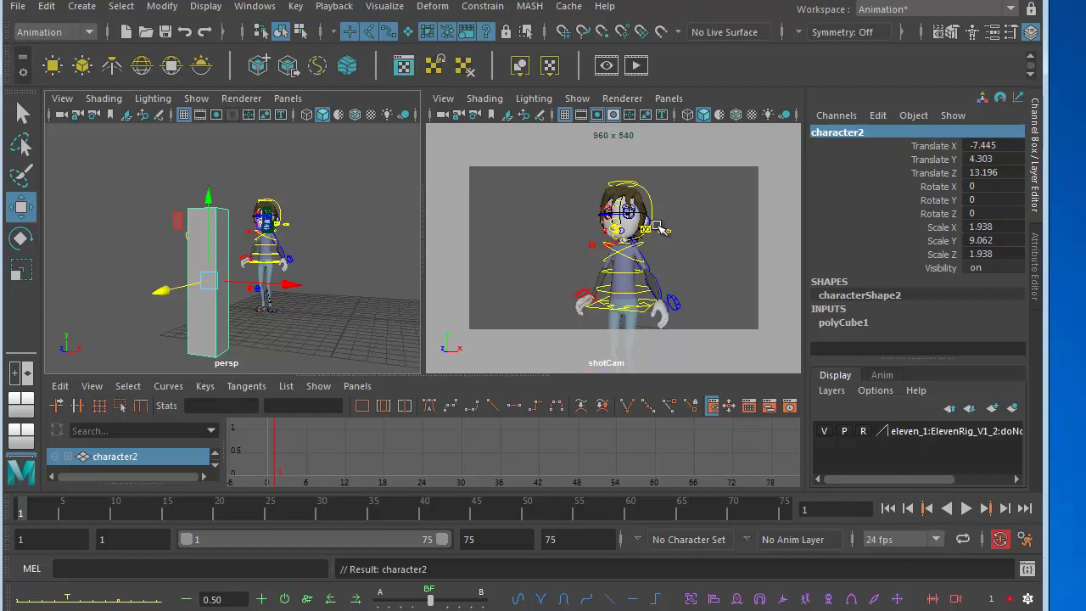
Step: Undo the last small vertical move of the character2 block
{"action": "left_click_drag", "start_coordinate": [298, 234], "coordinate": [185, 222], "text": "alt"}
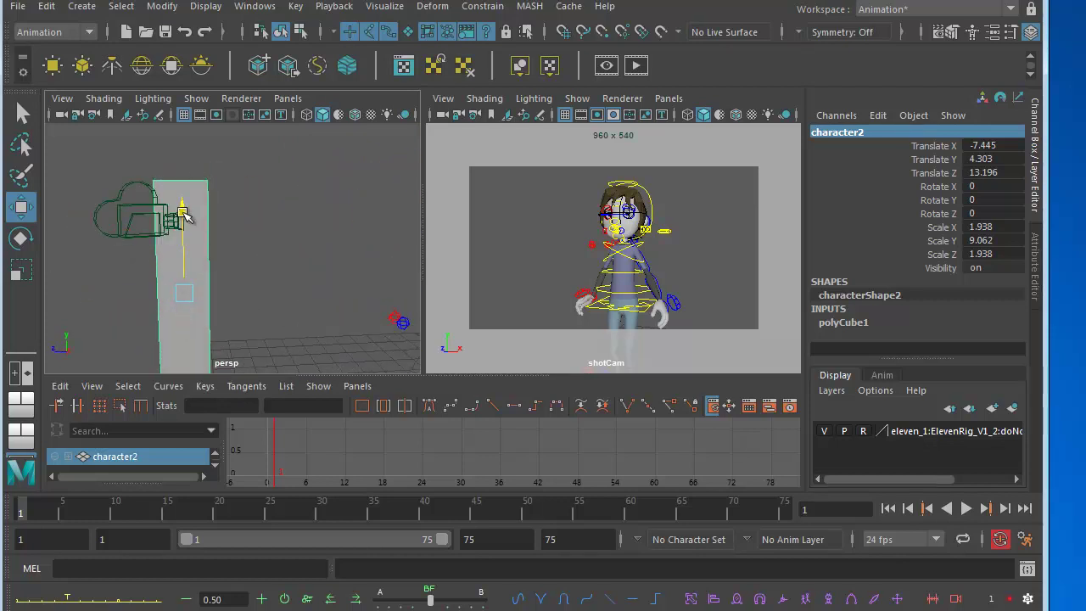
{"action": "key", "text": "ctrl+z"}
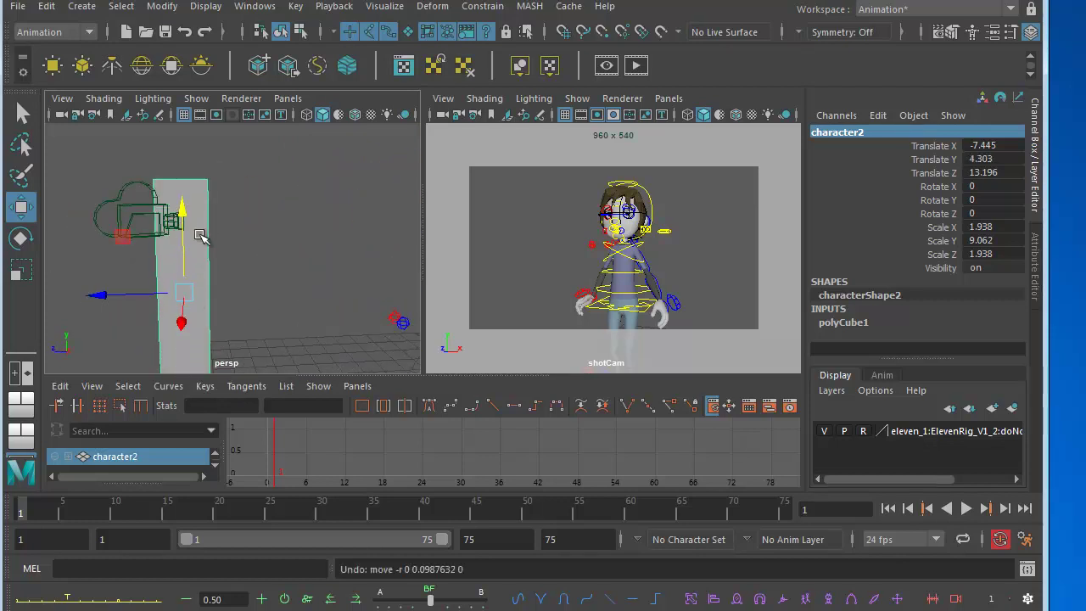
{"action": "left_click_drag", "start_coordinate": [262, 304], "coordinate": [314, 276], "text": "alt"}
{"action": "middle_click_drag", "start_coordinate": [314, 276], "coordinate": [235, 302], "text": "alt"}
{"action": "right_click_drag", "start_coordinate": [235, 303], "coordinate": [416, 333], "text": "alt"}
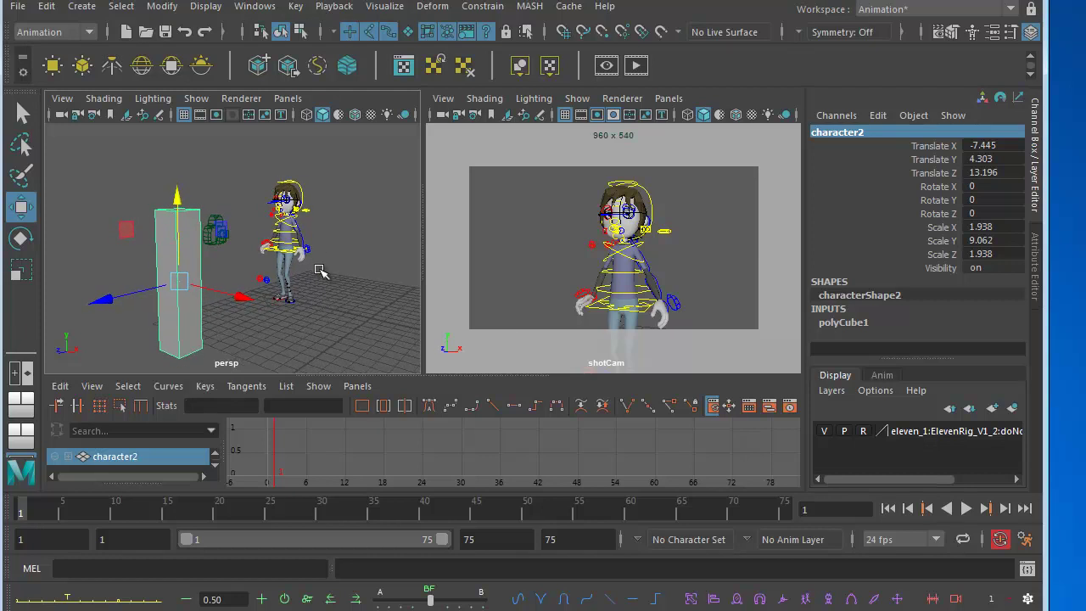
{"action": "key", "text": "f"}
{"action": "middle_click_drag", "start_coordinate": [322, 276], "coordinate": [247, 336], "text": "alt"}
{"action": "right_click_drag", "start_coordinate": [247, 337], "coordinate": [332, 281], "text": "alt"}
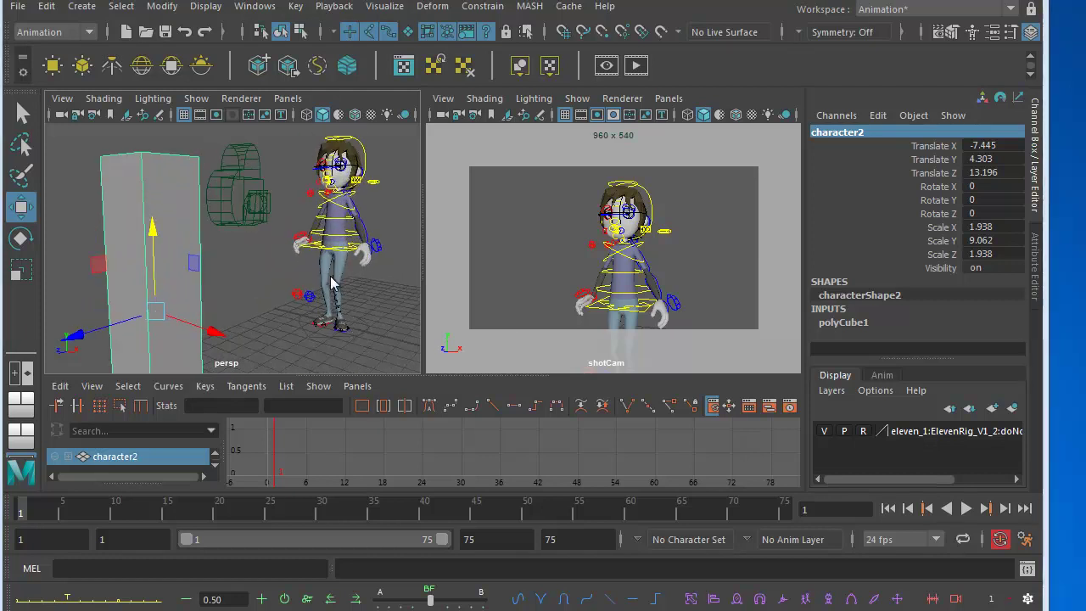
Step: Maximize the perspective view and raise the character2 block to about Translate Y 5.286
{"action": "key", "text": "space"}
{"action": "left_click_drag", "start_coordinate": [407, 261], "coordinate": [433, 340], "text": "alt"}
{"action": "middle_click_drag", "start_coordinate": [432, 340], "coordinate": [496, 240], "text": "alt"}
{"action": "right_click_drag", "start_coordinate": [495, 240], "coordinate": [356, 254], "text": "alt"}
{"action": "middle_click_drag", "start_coordinate": [407, 255], "coordinate": [441, 256], "text": "alt"}
{"action": "right_click_drag", "start_coordinate": [441, 257], "coordinate": [280, 257], "text": "alt"}
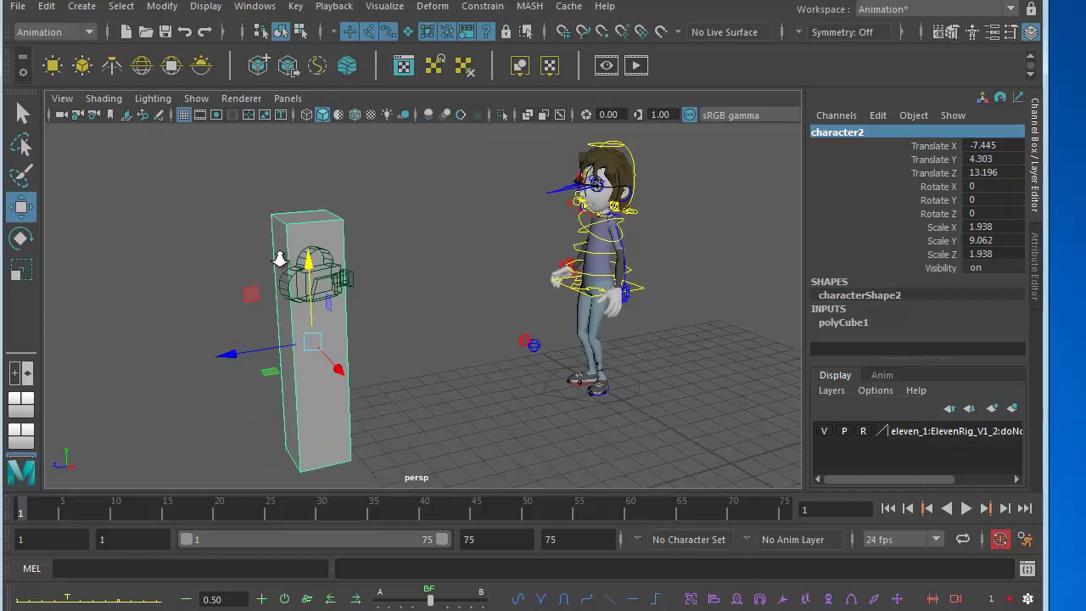
{"action": "middle_click_drag", "start_coordinate": [370, 287], "coordinate": [382, 261], "text": "alt"}
{"action": "right_click_drag", "start_coordinate": [382, 261], "coordinate": [438, 331], "text": "alt"}
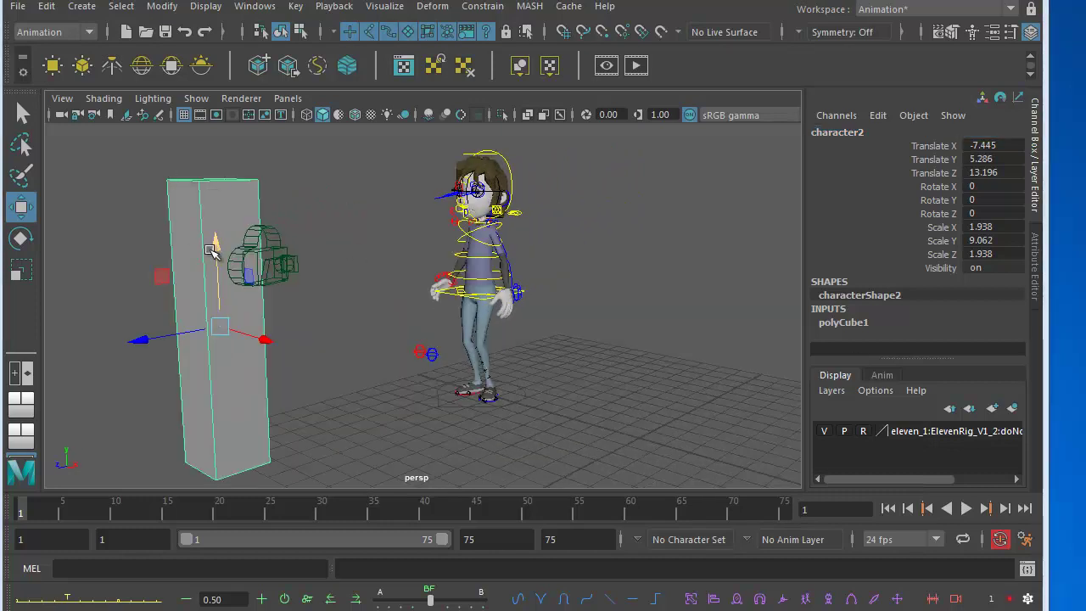
{"action": "mouse_move", "coordinate": [209, 247]}
{"action": "left_mouse_down"}
{"action": "mouse_move", "coordinate": [219, 373]}
{"action": "mouse_move", "coordinate": [206, 242]}
{"action": "left_mouse_up"}
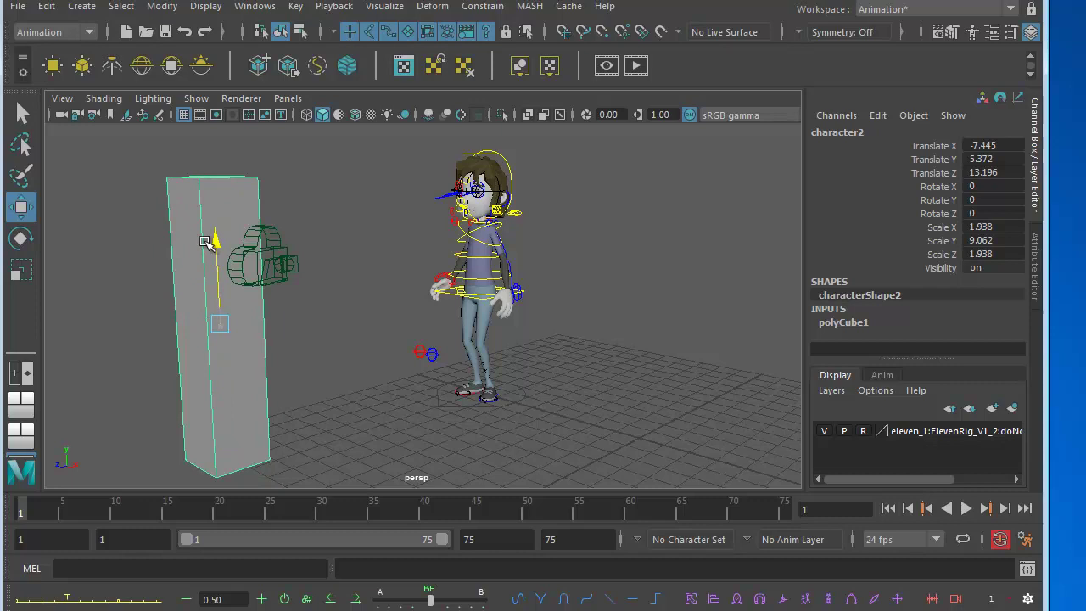
{"action": "key", "text": "ctrl+z"}
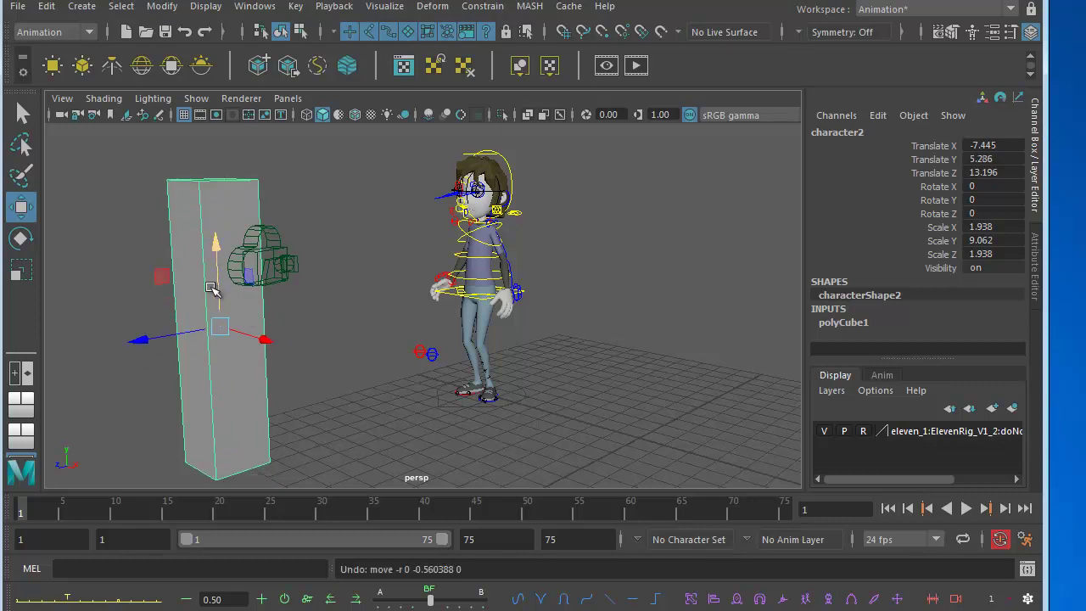
Step: Move the character2 block farther from the character along Z, to beyond about Translate Z 14.747
{"action": "left_click_drag", "start_coordinate": [148, 341], "coordinate": [91, 350]}
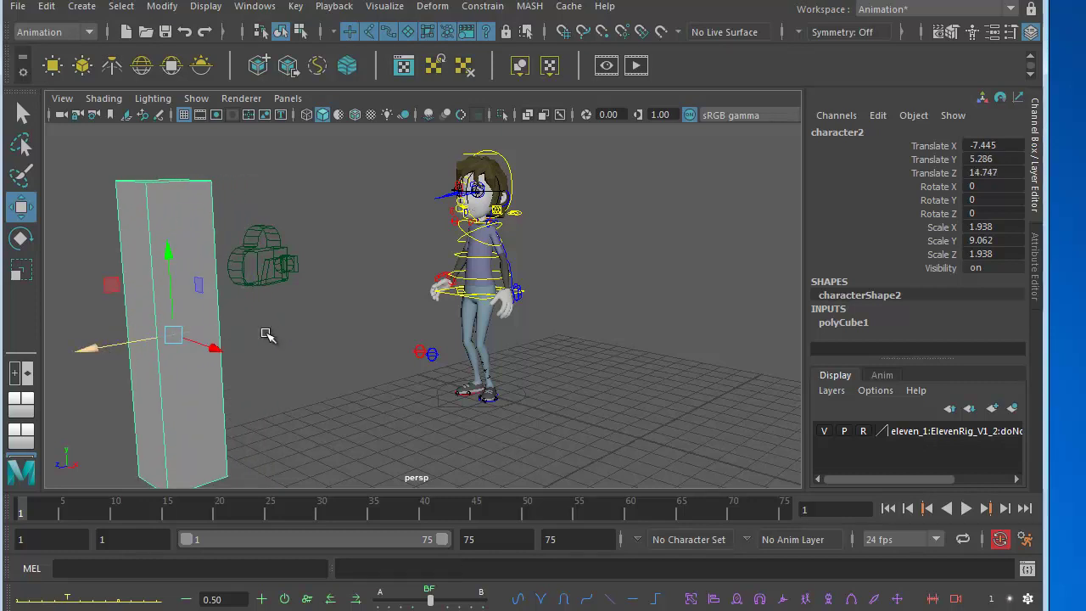
{"action": "left_click_drag", "start_coordinate": [266, 334], "coordinate": [197, 344], "text": "alt"}
{"action": "left_click_drag", "start_coordinate": [85, 339], "coordinate": [71, 338]}
Step: Move the eye aim control to the block's head height, at about Translate X 0.789, Y 0.004 and Z 11.563
{"action": "left_click_drag", "start_coordinate": [155, 346], "coordinate": [424, 374], "text": "alt"}
{"action": "left_click_drag", "start_coordinate": [258, 262], "coordinate": [256, 304]}
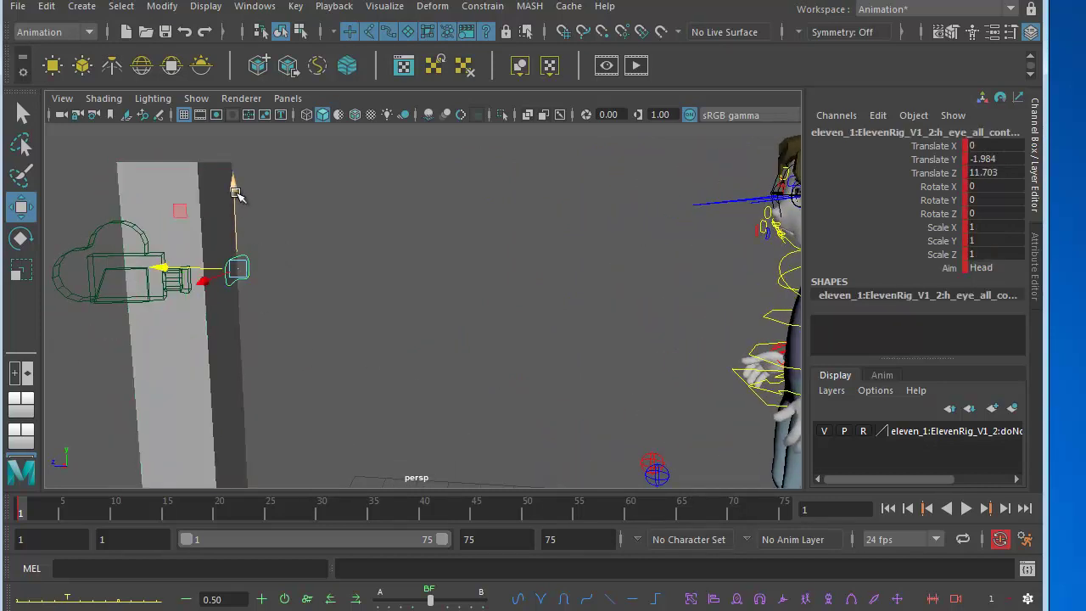
{"action": "left_click_drag", "start_coordinate": [235, 193], "coordinate": [235, 113]}
{"action": "left_click_drag", "start_coordinate": [281, 221], "coordinate": [194, 232], "text": "alt"}
{"action": "left_click_drag", "start_coordinate": [155, 202], "coordinate": [111, 209]}
{"action": "left_click_drag", "start_coordinate": [153, 291], "coordinate": [169, 221], "text": "alt"}
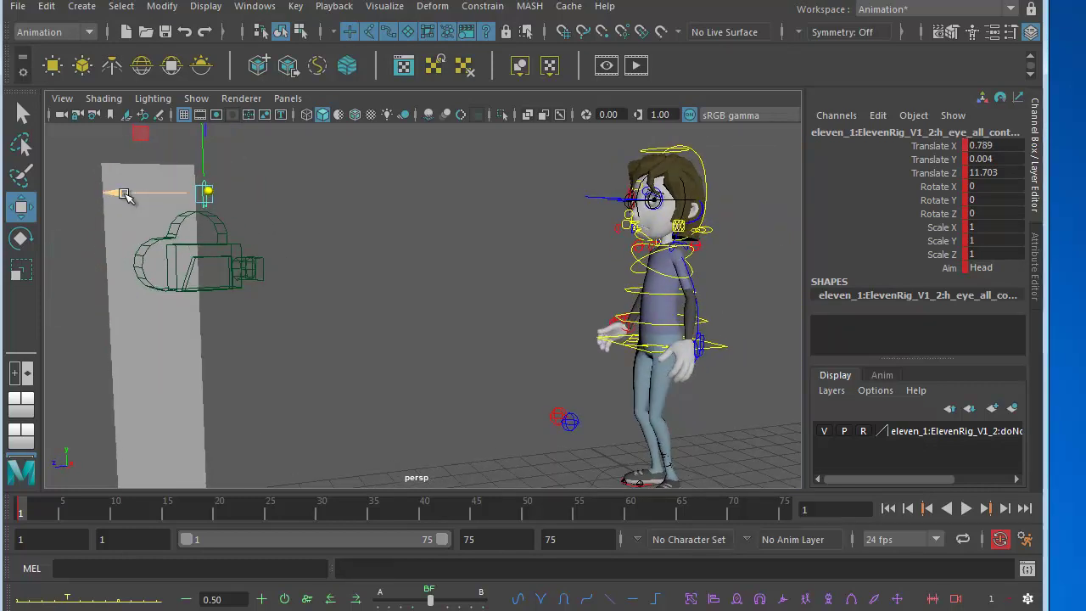
{"action": "left_click_drag", "start_coordinate": [123, 194], "coordinate": [131, 195]}
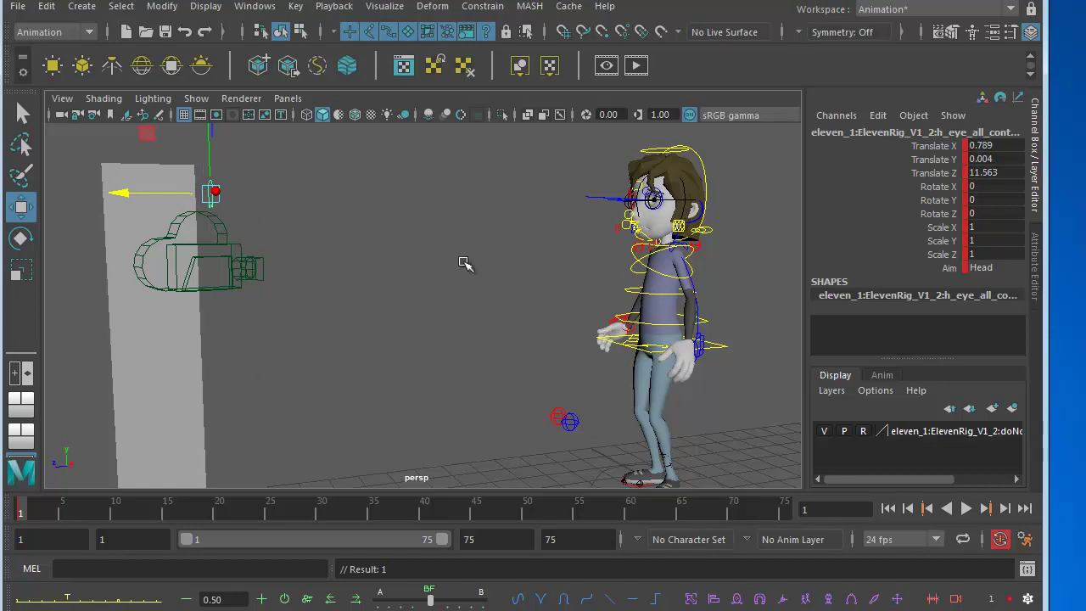
Step: Maximize the shotCam view, test-rotate the head IK control about its Y axis and undo the rotation
{"action": "key", "text": "space"}
{"action": "key", "text": "space"}
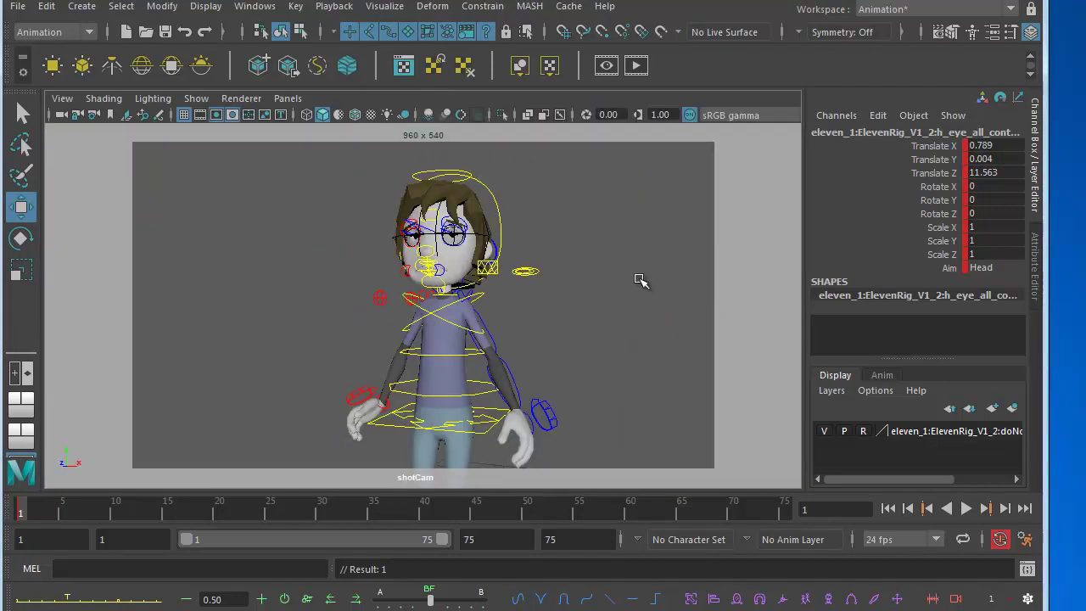
{"action": "left_click", "coordinate": [504, 235]}
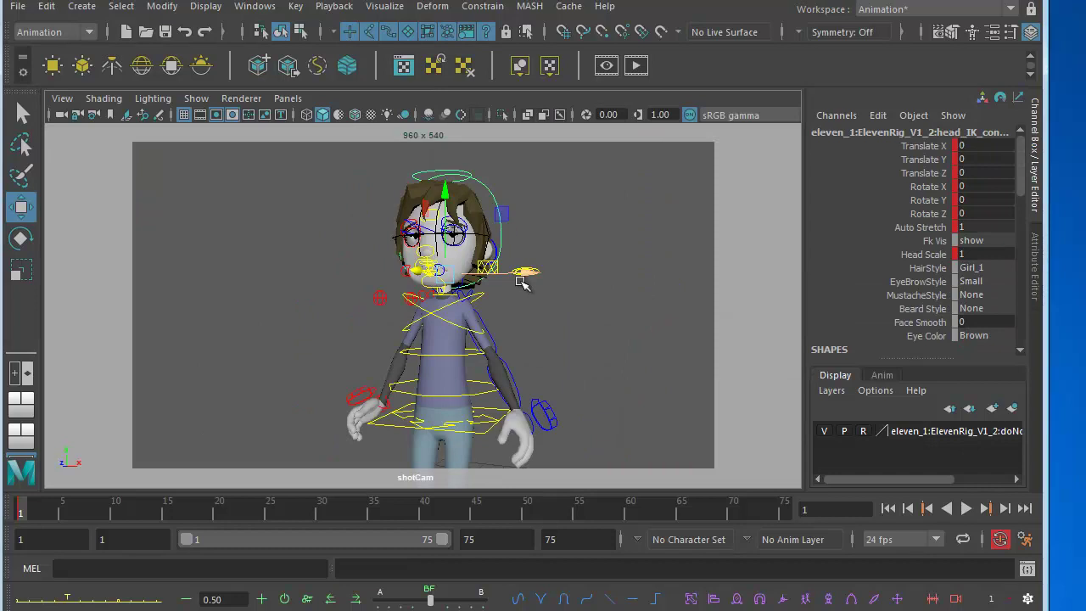
{"action": "key", "text": "e"}
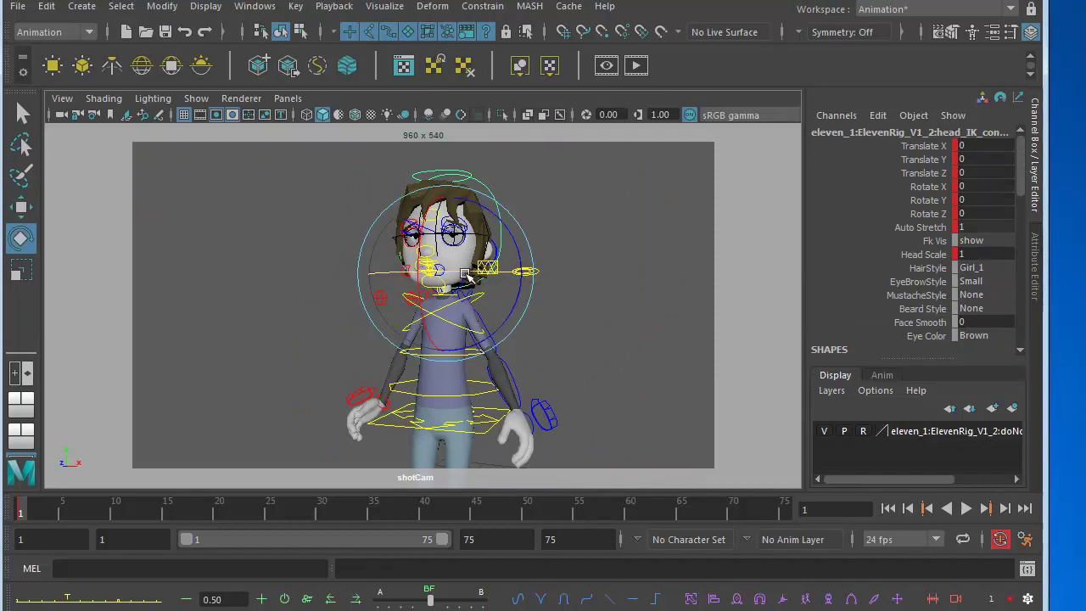
{"action": "mouse_move", "coordinate": [473, 280]}
{"action": "left_mouse_down"}
{"action": "mouse_move", "coordinate": [502, 278]}
{"action": "mouse_move", "coordinate": [426, 276]}
{"action": "mouse_move", "coordinate": [468, 278]}
{"action": "left_mouse_up"}
{"action": "key", "text": "ctrl+z"}
{"action": "key", "text": "ctrl+z"}
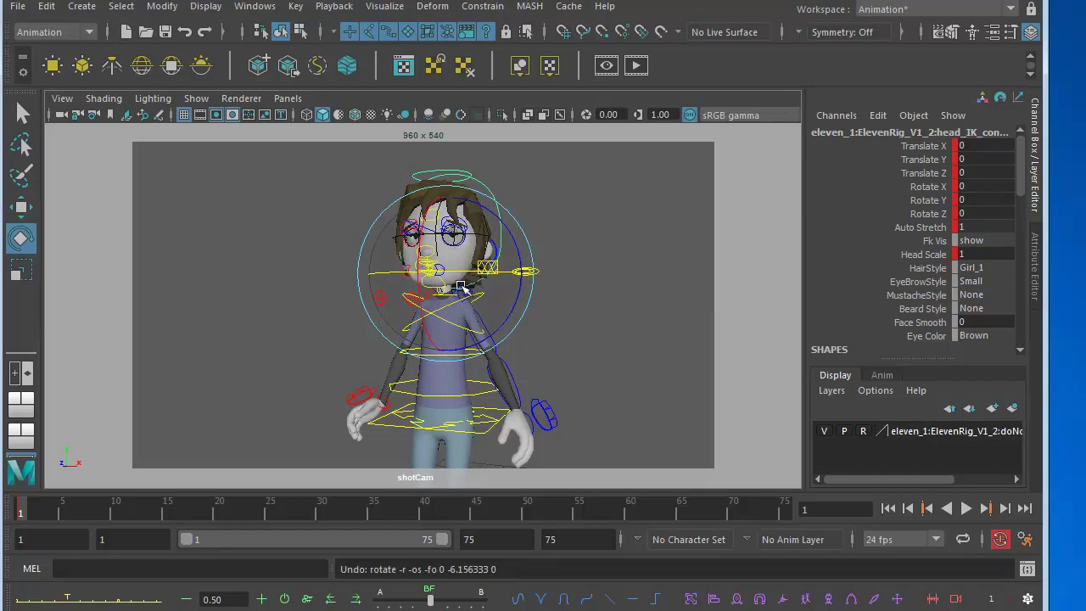
Step: Restore the split viewport layout and inspect the eye aim control beside the block and camera in the perspective view
{"action": "key", "text": "space"}
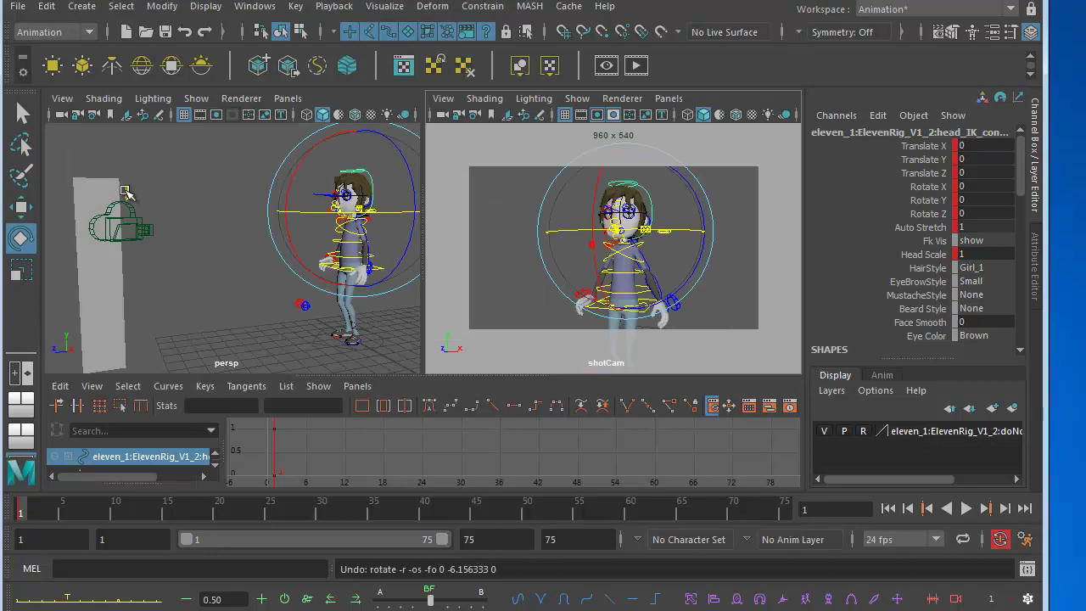
{"action": "left_click_drag", "start_coordinate": [298, 240], "coordinate": [373, 229], "text": "alt"}
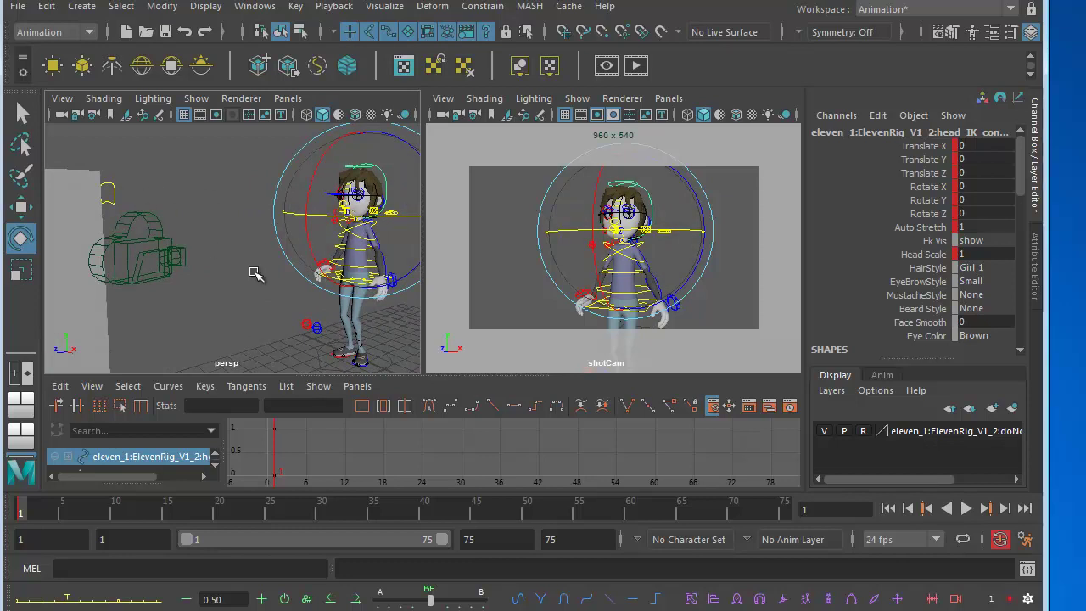
{"action": "left_click_drag", "start_coordinate": [232, 269], "coordinate": [200, 280], "text": "alt"}
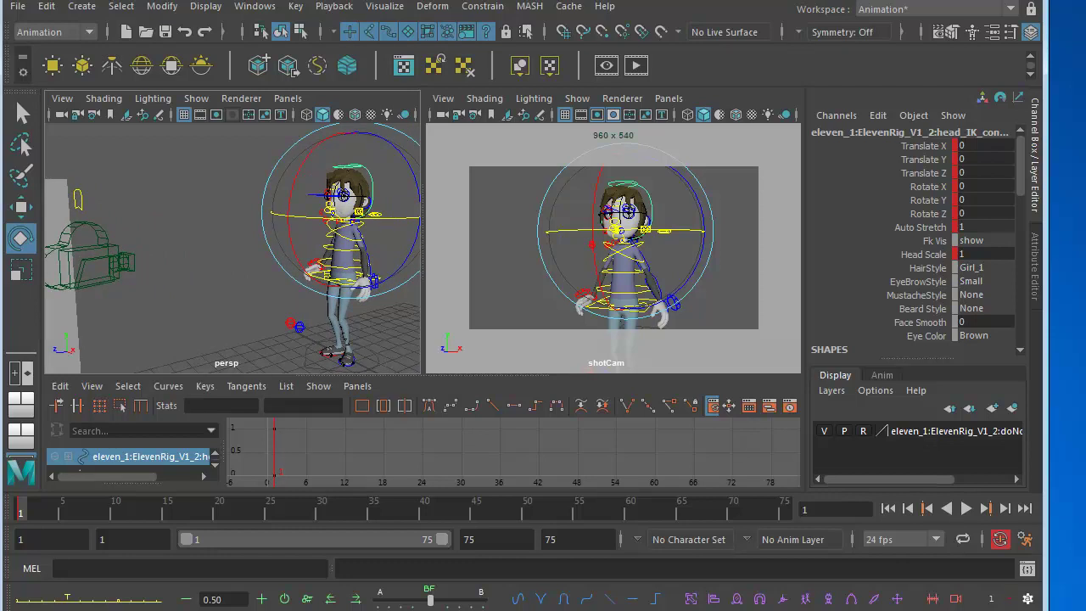
Step: Switch to the browser, read the Eye Controller Settings advice in the Eleven Rig blog post, and return to Maya
{"action": "key", "text": "alt+Tab"}
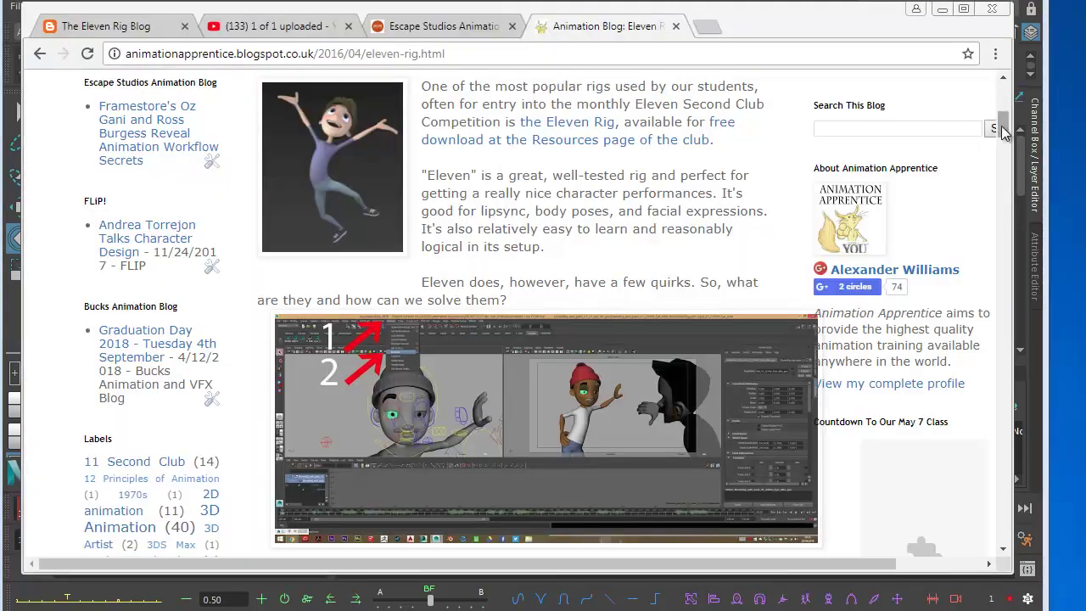
{"action": "left_click_drag", "start_coordinate": [1003, 129], "coordinate": [996, 181]}
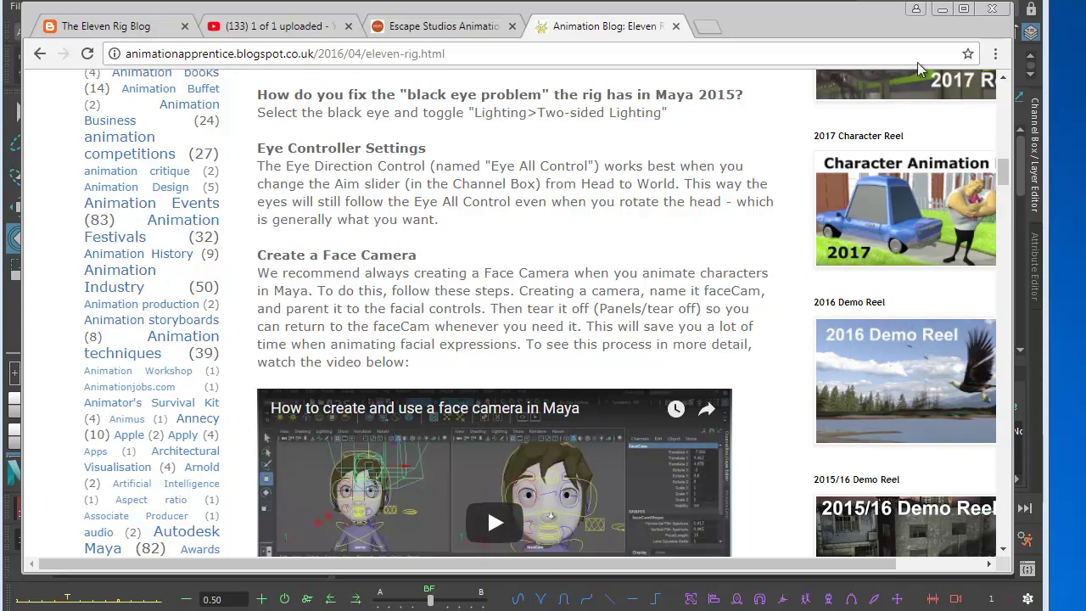
{"action": "left_click", "coordinate": [941, 9]}
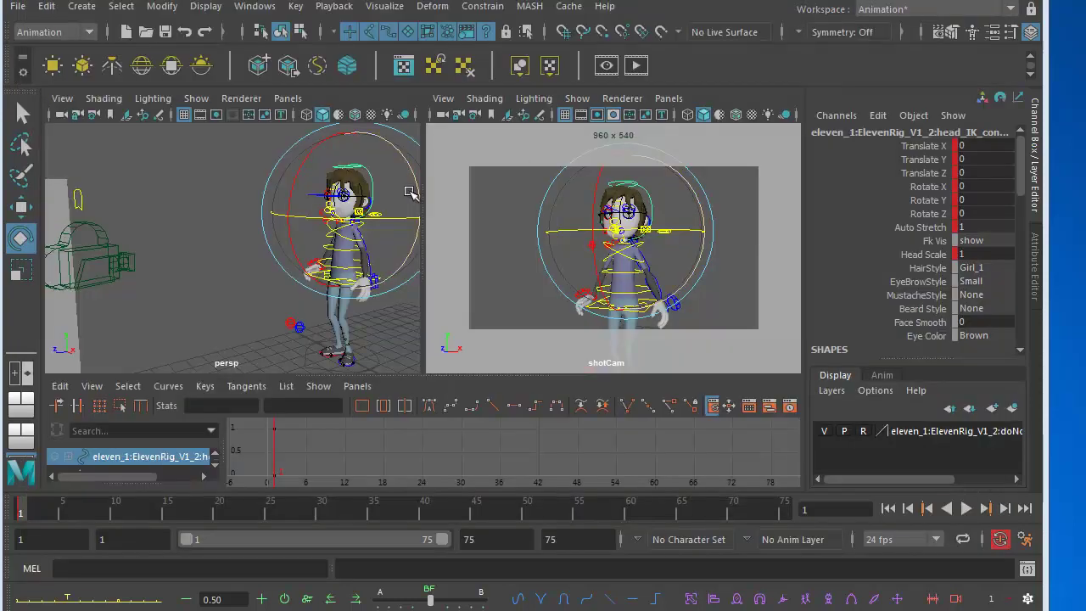
Step: Set the Aim attribute of the eye aim control beside the block's head to World
{"action": "left_click", "coordinate": [80, 198]}
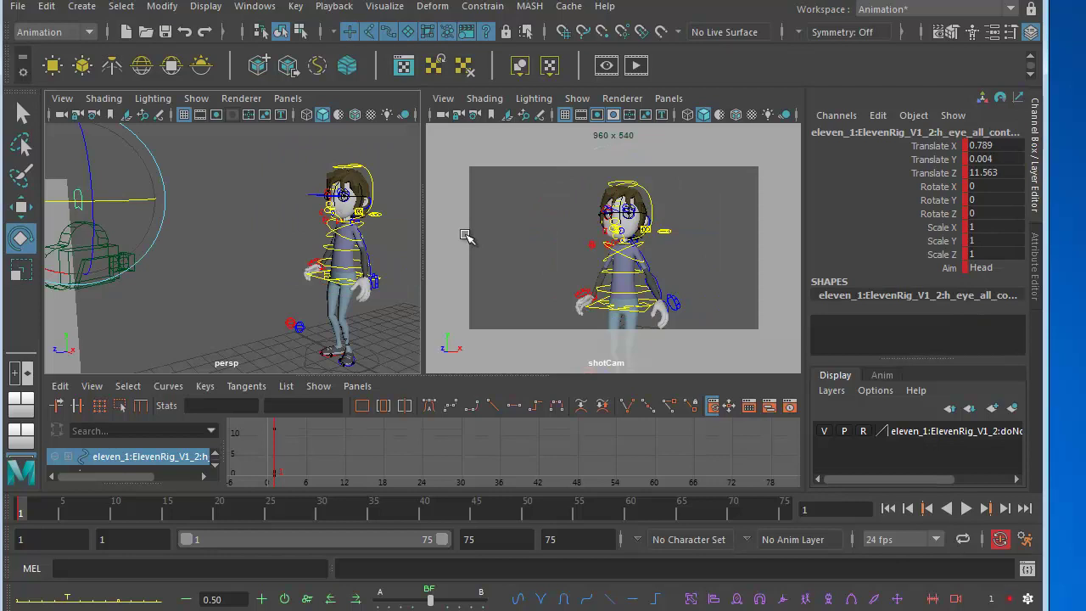
{"action": "left_click", "coordinate": [984, 268]}
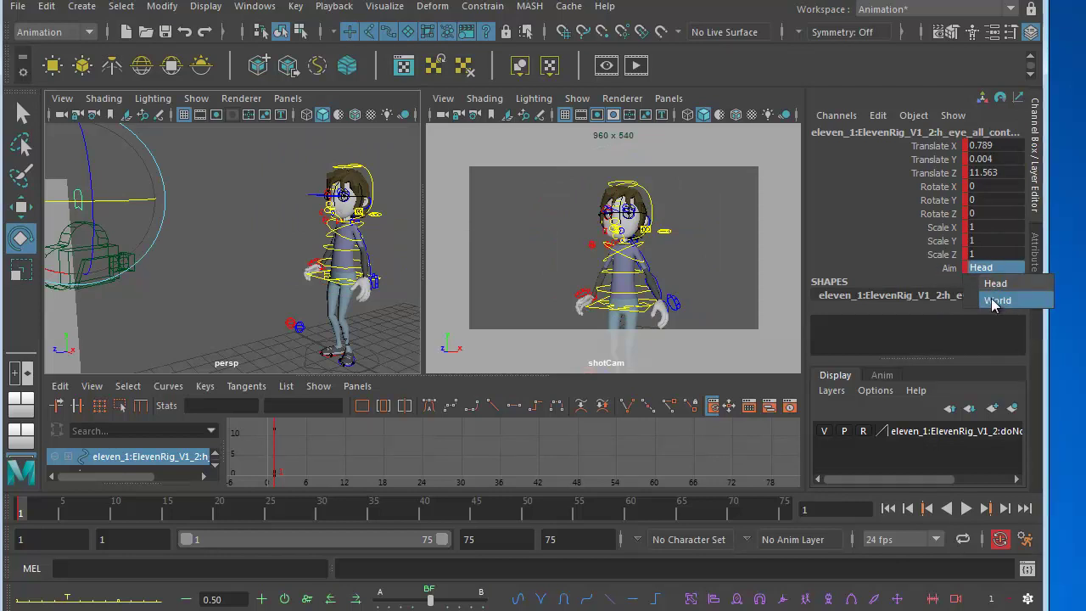
{"action": "left_click", "coordinate": [997, 301]}
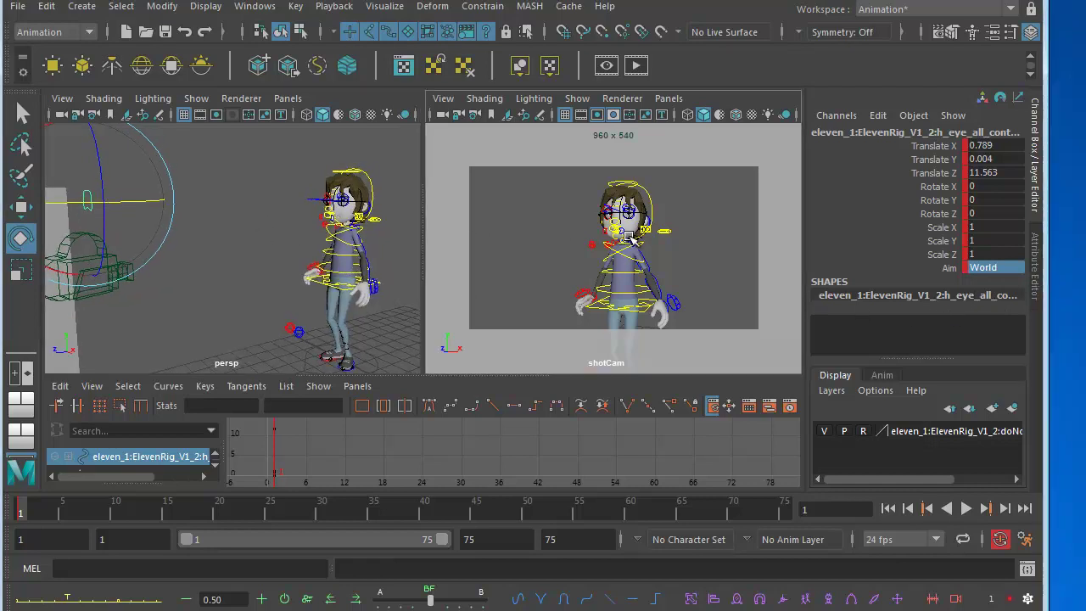
Step: Test the eye aim in the maximized shotCam view by rotating the head IK control about Y, and undo the rotation
{"action": "key", "text": "space"}
{"action": "left_click", "coordinate": [487, 196]}
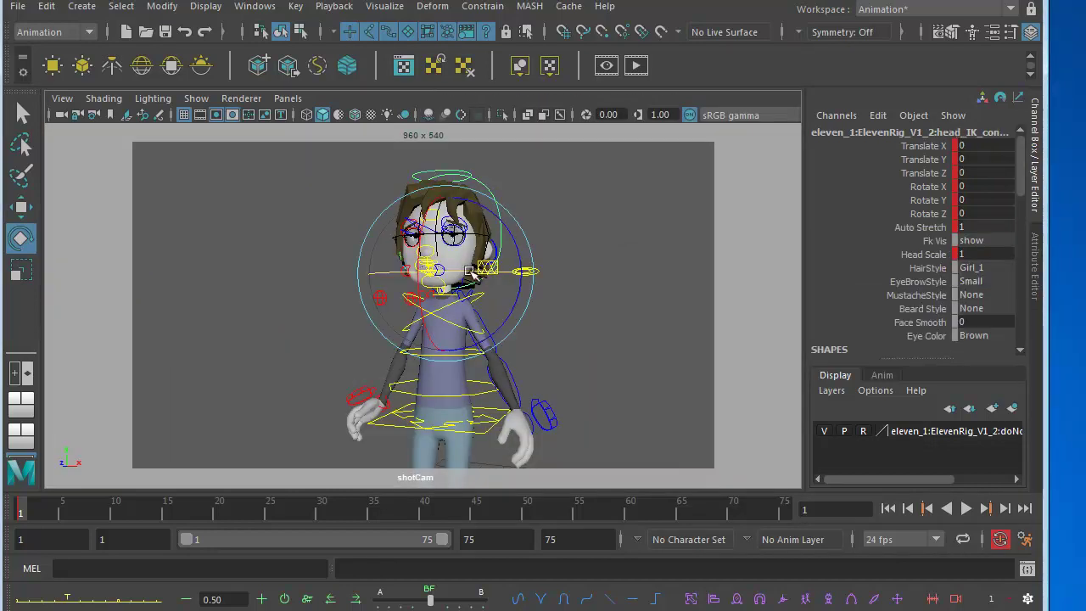
{"action": "left_click_drag", "start_coordinate": [488, 196], "coordinate": [478, 270]}
{"action": "key", "text": "ctrl+z"}
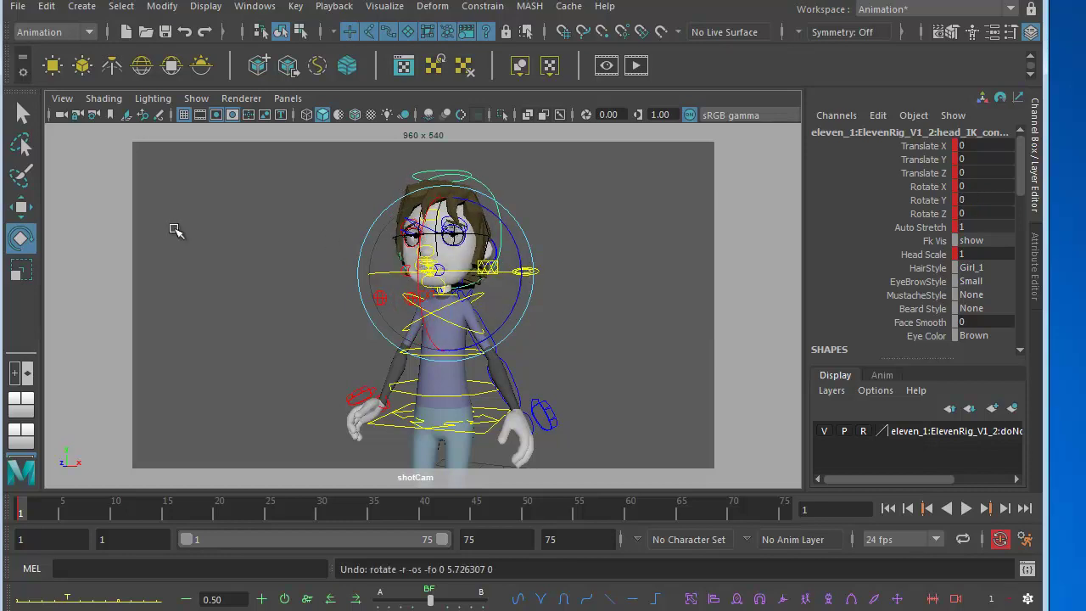
Step: In the maximized perspective view, test-move the hip IK control along X and the neighbouring waist control, undoing each move
{"action": "key", "text": "space"}
{"action": "key", "text": "space"}
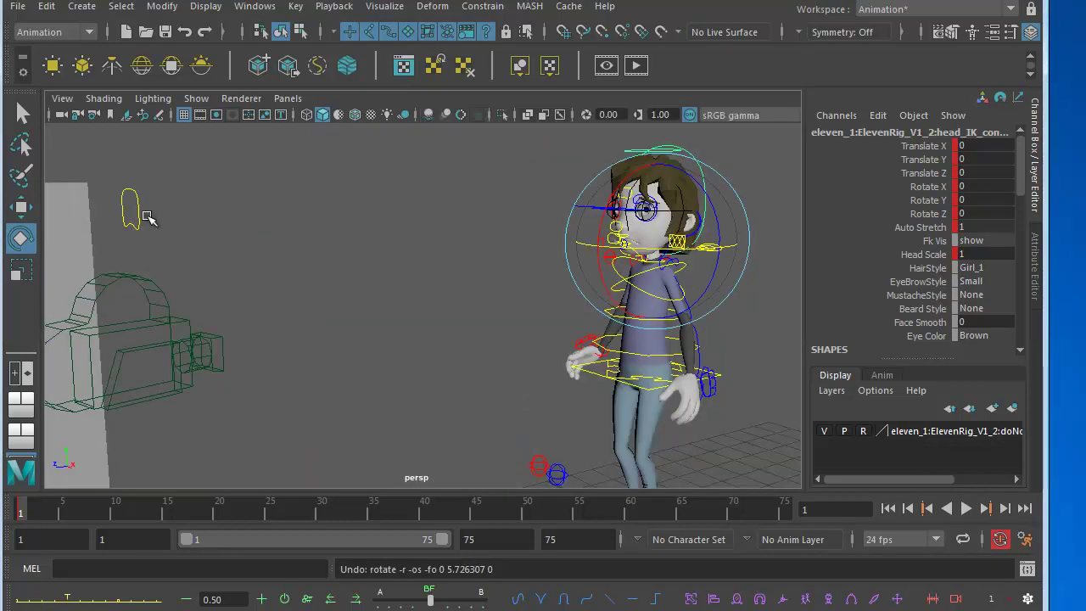
{"action": "left_click_drag", "start_coordinate": [152, 235], "coordinate": [309, 268], "text": "alt"}
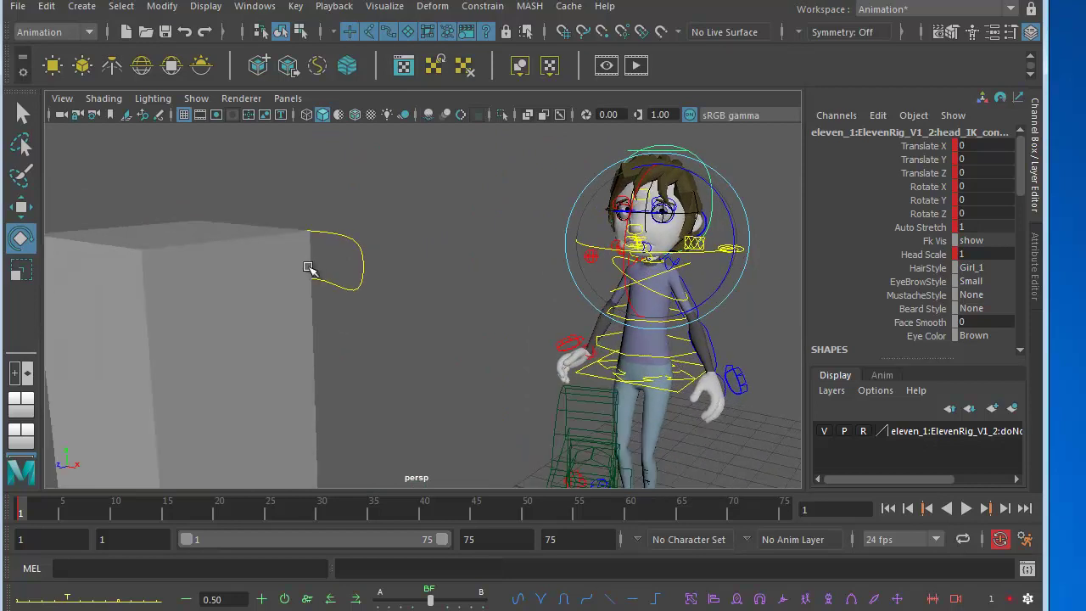
{"action": "left_click_drag", "start_coordinate": [380, 290], "coordinate": [388, 264]}
{"action": "key", "text": "w"}
{"action": "left_click_drag", "start_coordinate": [522, 305], "coordinate": [411, 335], "text": "alt"}
{"action": "left_click", "coordinate": [584, 376]}
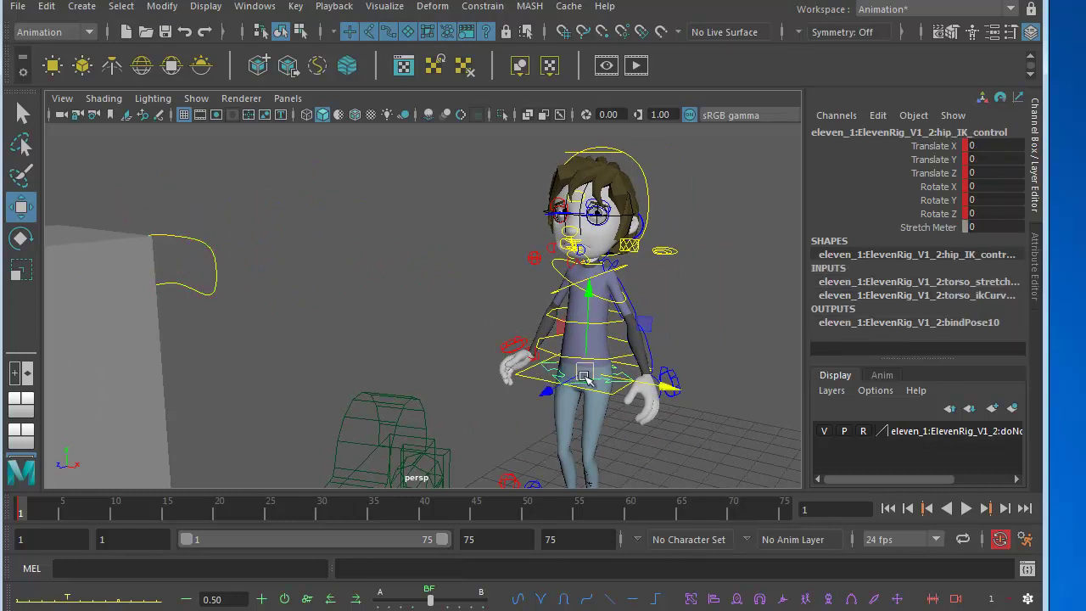
{"action": "left_click_drag", "start_coordinate": [674, 386], "coordinate": [619, 377]}
{"action": "key", "text": "ctrl+z"}
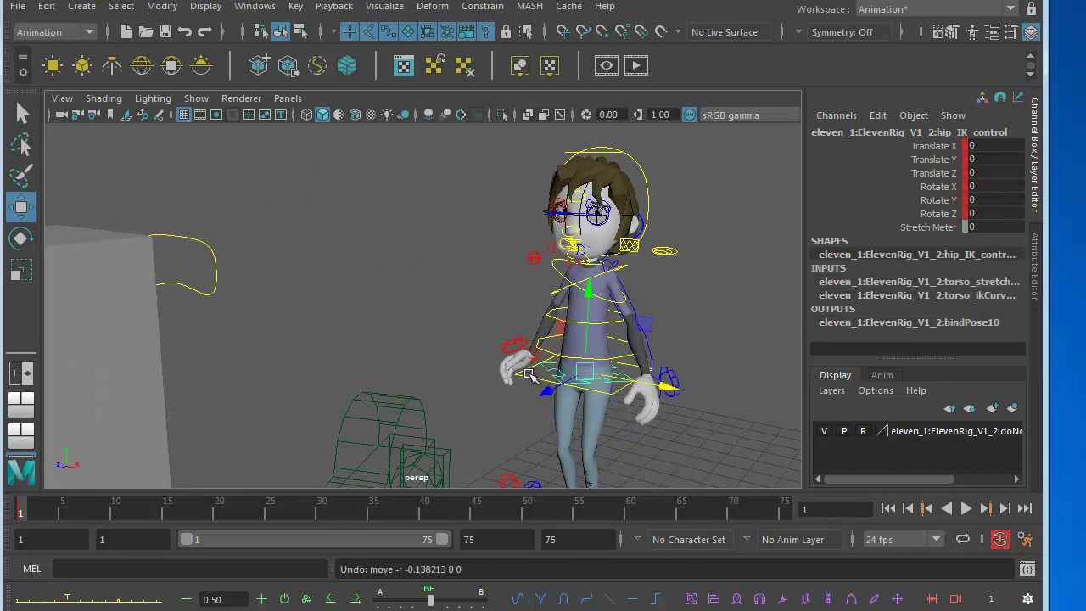
{"action": "left_click", "coordinate": [555, 356]}
{"action": "left_click_drag", "start_coordinate": [591, 291], "coordinate": [571, 280]}
{"action": "key", "text": "ctrl+z"}
Step: Test-rotate the head IK control about Y in the perspective view and undo the rotation
{"action": "left_click", "coordinate": [642, 183]}
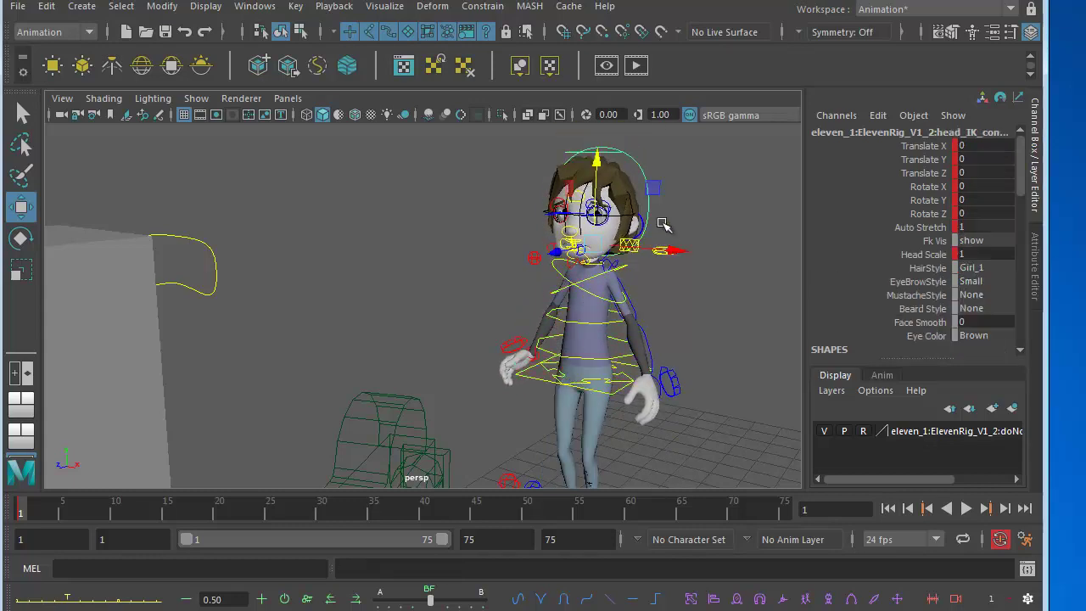
{"action": "key", "text": "e"}
{"action": "mouse_move", "coordinate": [639, 275]}
{"action": "left_mouse_down"}
{"action": "mouse_move", "coordinate": [612, 253]}
{"action": "mouse_move", "coordinate": [642, 275]}
{"action": "left_mouse_up"}
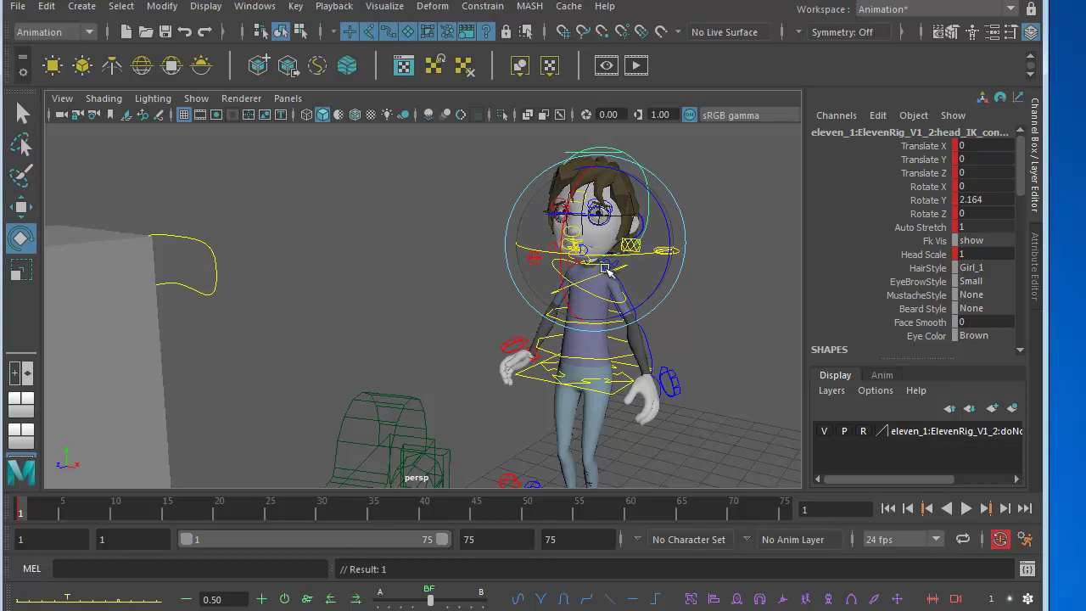
{"action": "key", "text": "ctrl+z"}
Step: Examine the character's eye line in the shotCam and perspective views at frame 1, and restore the split viewport layout
{"action": "key", "text": "space"}
{"action": "key", "text": "space"}
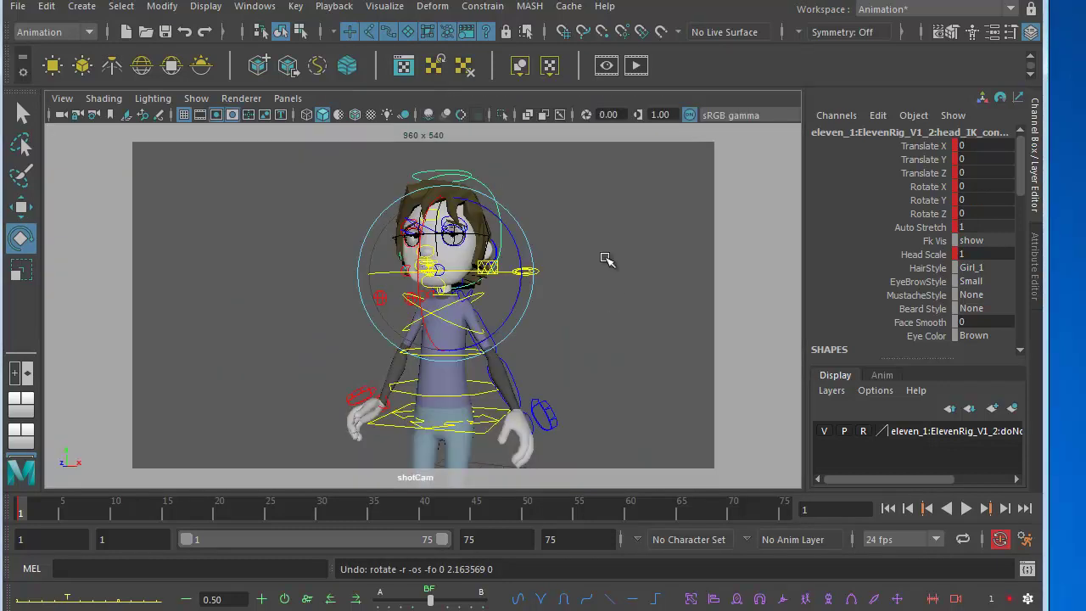
{"action": "left_click", "coordinate": [26, 509]}
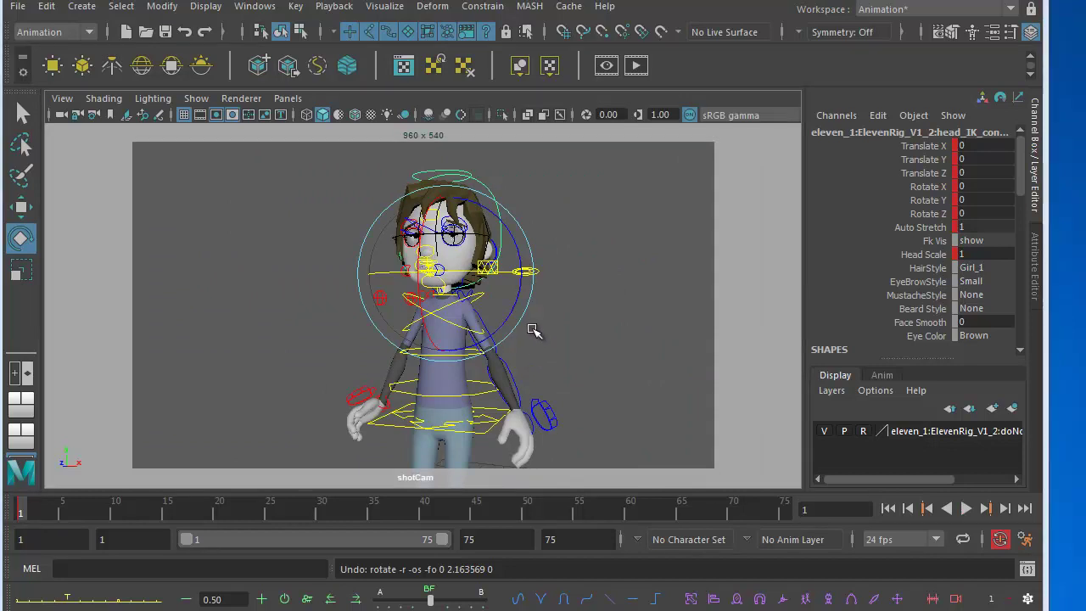
{"action": "key", "text": "space"}
{"action": "key", "text": "space"}
{"action": "mouse_move", "coordinate": [412, 291]}
{"action": "left_mouse_down", "text": "alt"}
{"action": "mouse_move", "coordinate": [340, 296]}
{"action": "mouse_move", "coordinate": [399, 297]}
{"action": "left_mouse_up", "text": "alt"}
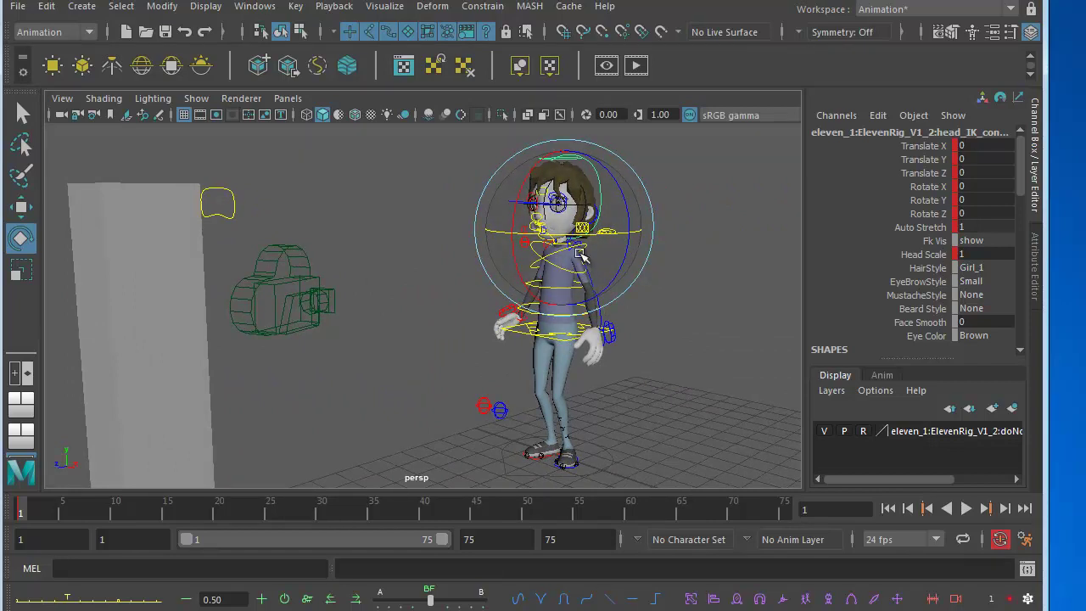
{"action": "key", "text": "space"}
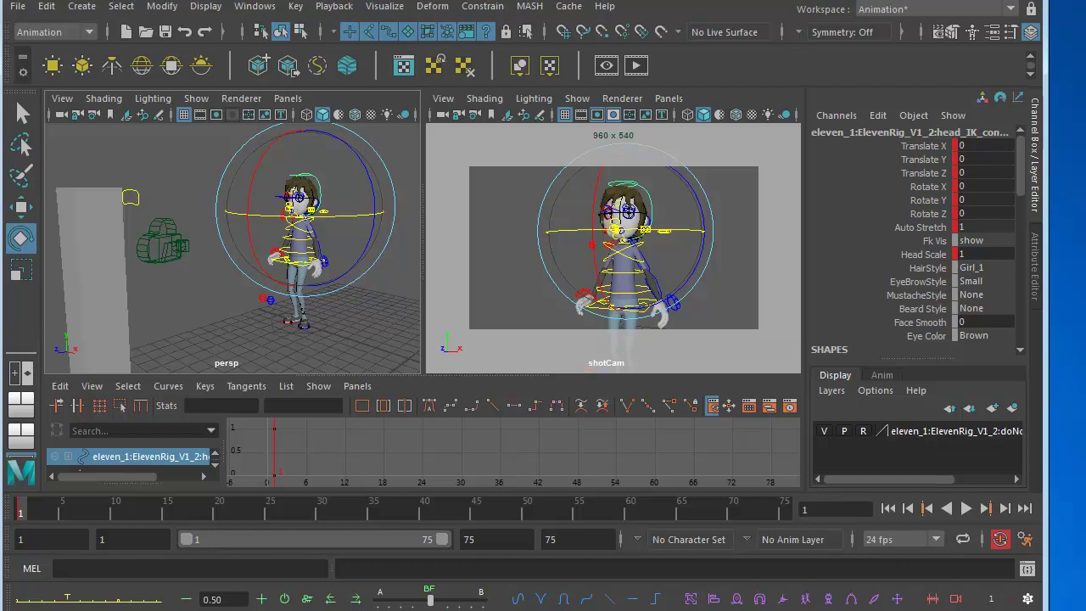
Step: Switch to the browser, read the full "Why Eye Direction Matters" blog post, and return to Maya
{"action": "key", "text": "alt+Tab"}
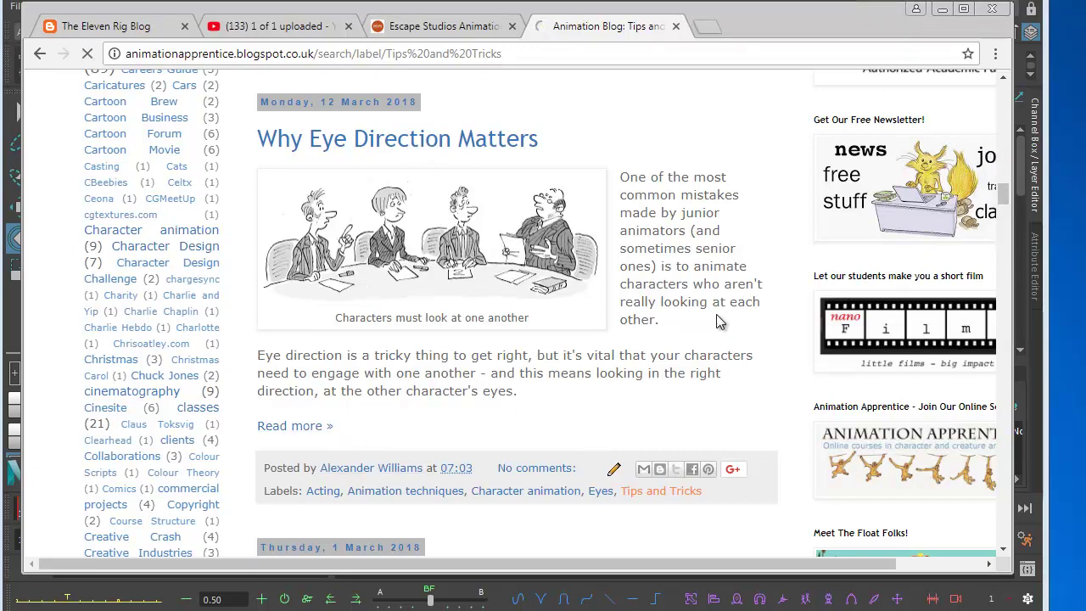
{"action": "left_click", "coordinate": [331, 420]}
{"action": "mouse_move", "coordinate": [1001, 157]}
{"action": "left_mouse_down"}
{"action": "mouse_move", "coordinate": [1008, 119]}
{"action": "mouse_move", "coordinate": [1007, 174]}
{"action": "mouse_move", "coordinate": [1010, 146]}
{"action": "left_mouse_up"}
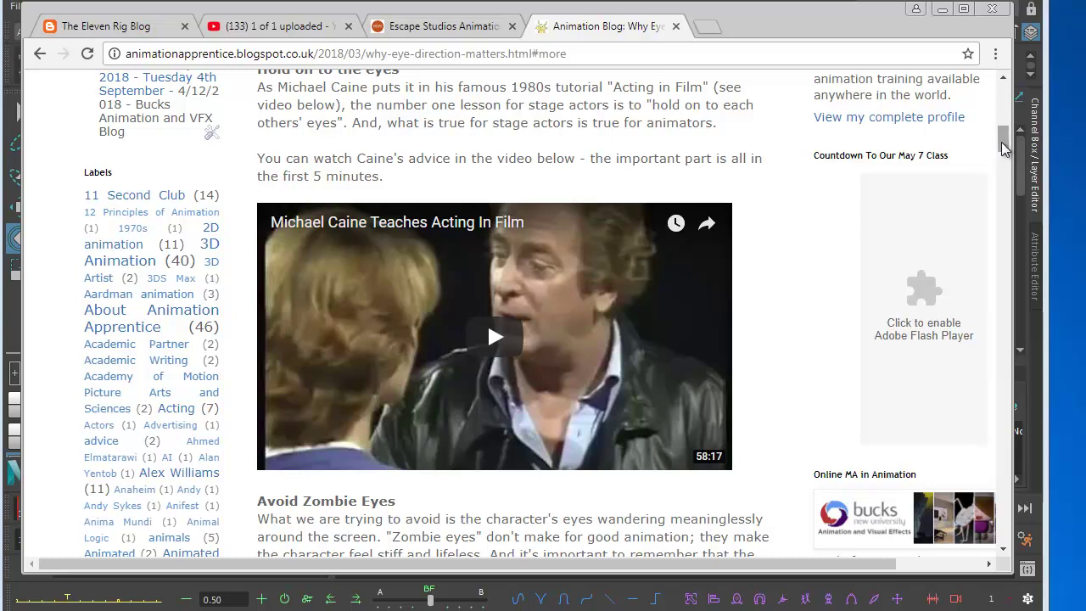
{"action": "left_click_drag", "start_coordinate": [1004, 148], "coordinate": [1008, 125]}
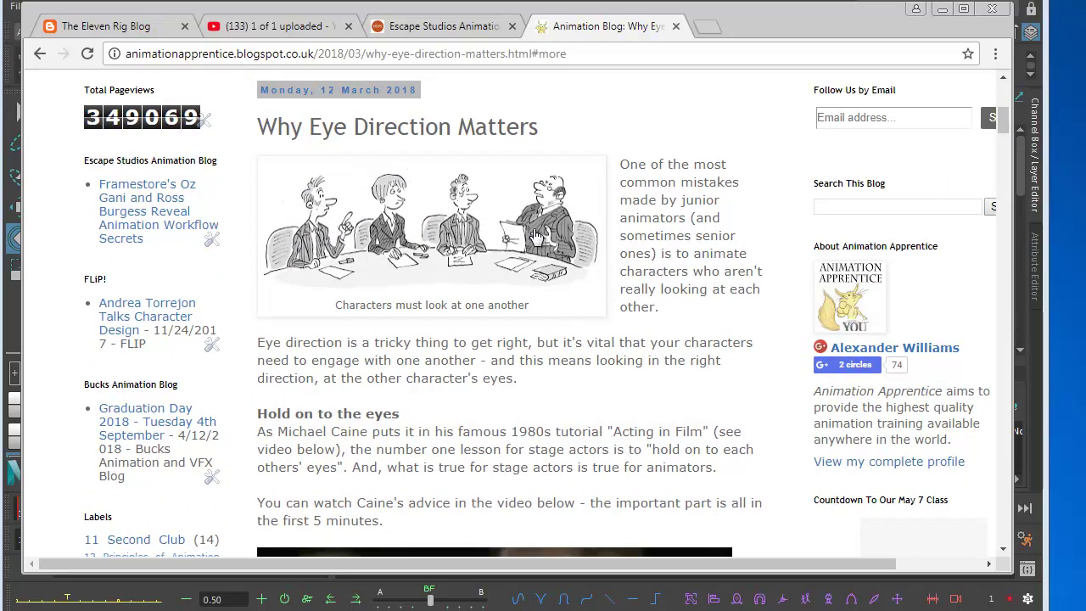
{"action": "left_click", "coordinate": [800, 1]}
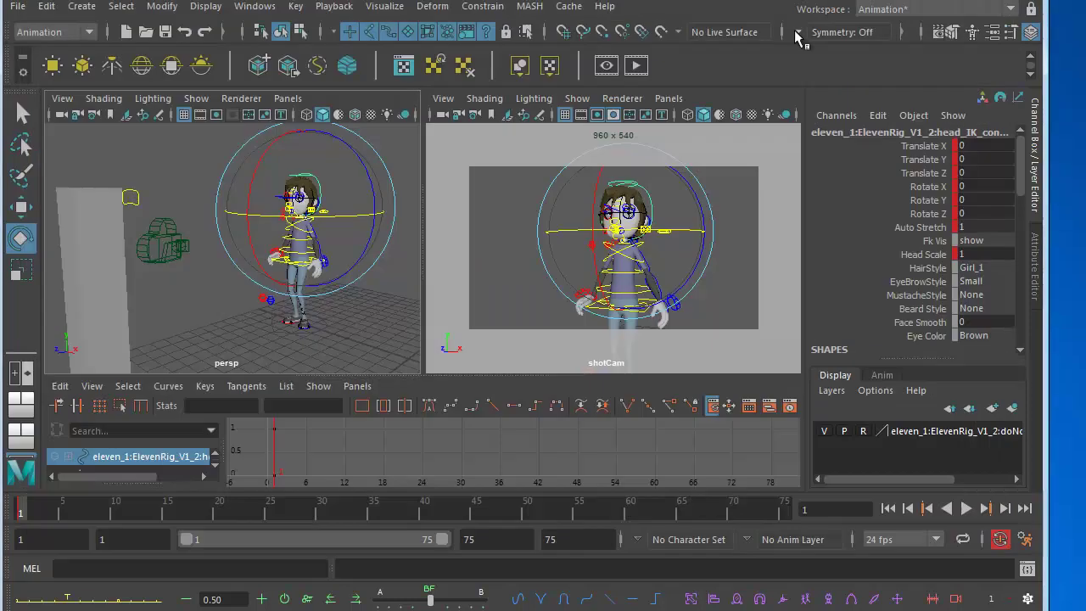